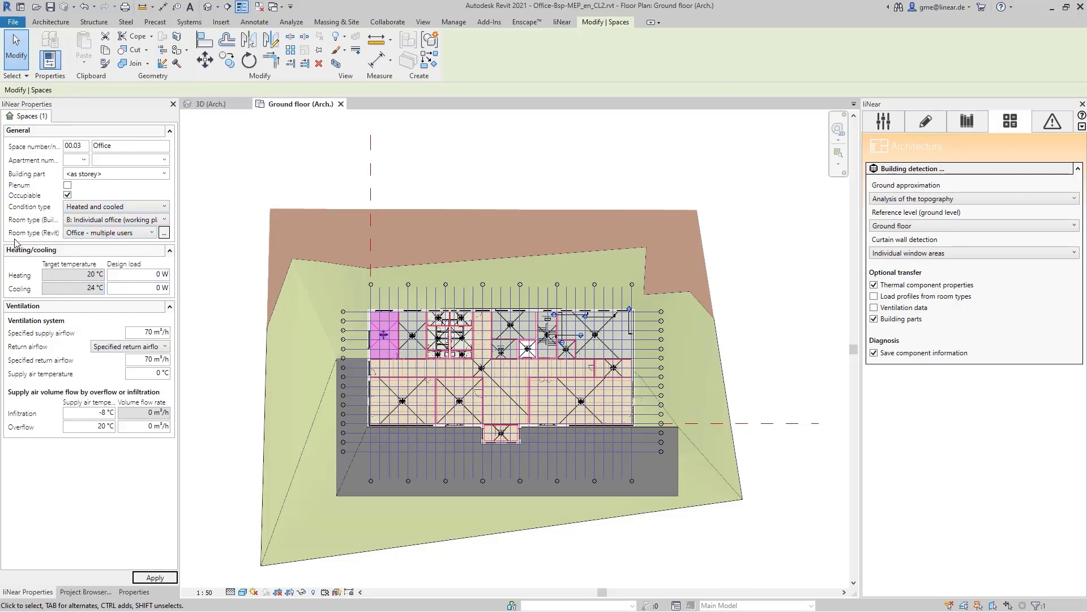
- Review the Changing Rooms and Conference Rooms space type settings, then enable 'Load profiles from room types'
left_click(165, 233)
left_click(378, 193)
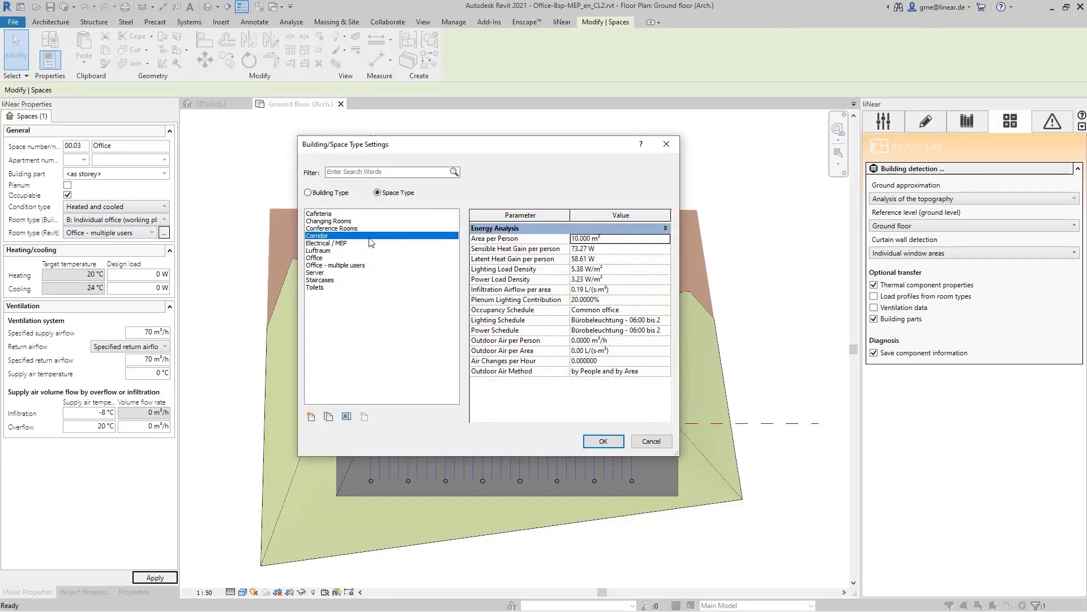
left_click(329, 222)
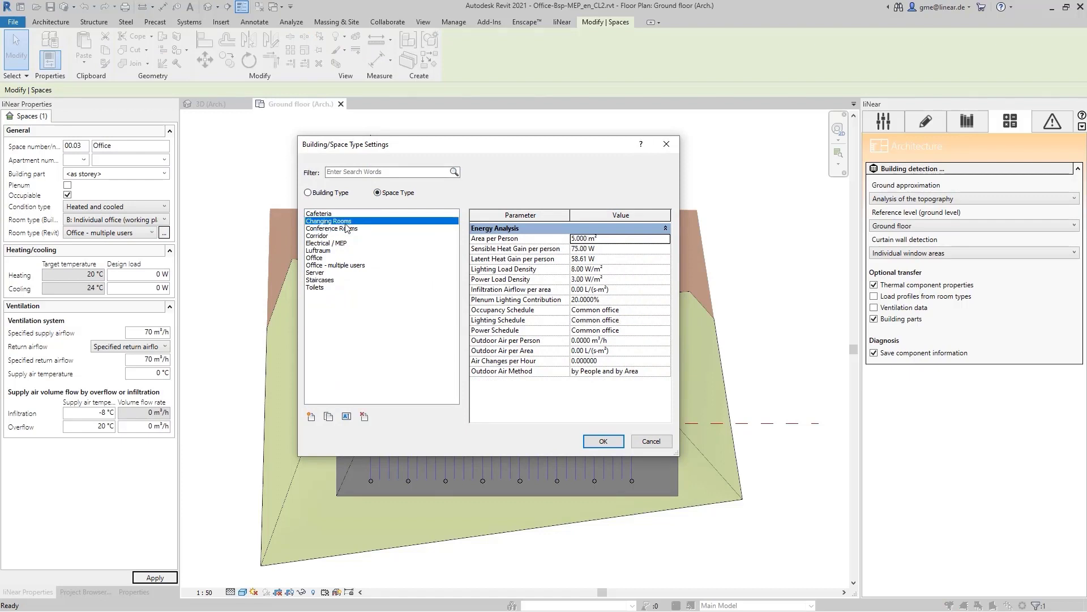
left_click(340, 229)
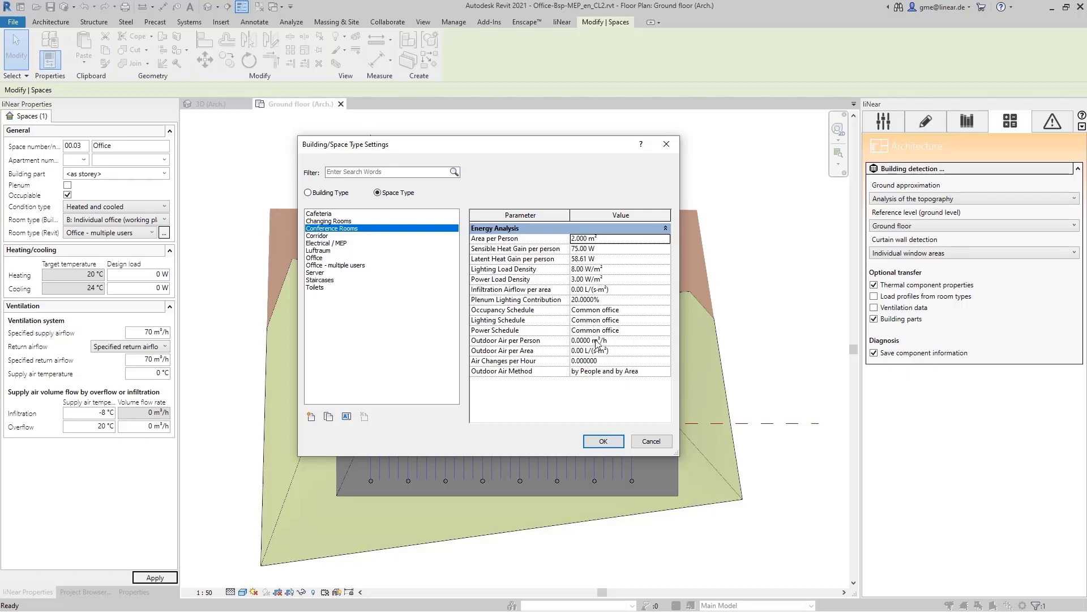
left_click(635, 311)
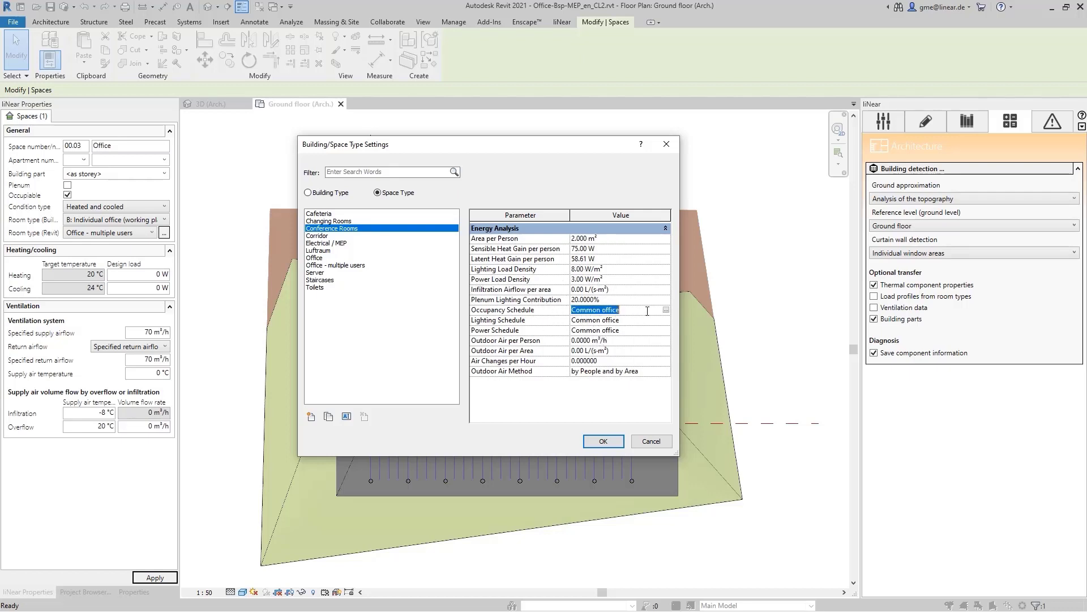
left_click(614, 443)
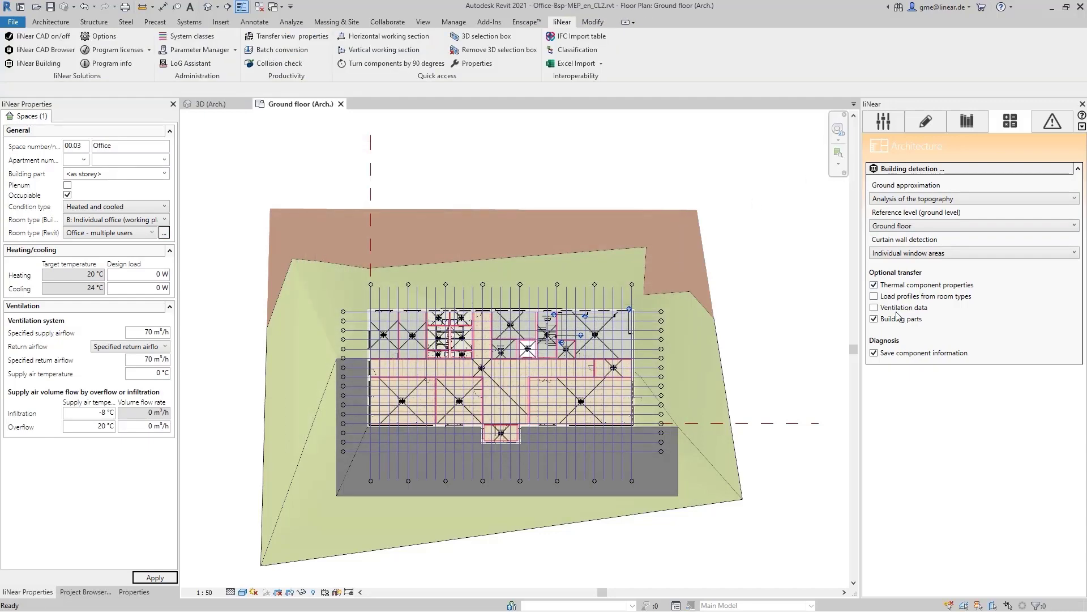
left_click(874, 298)
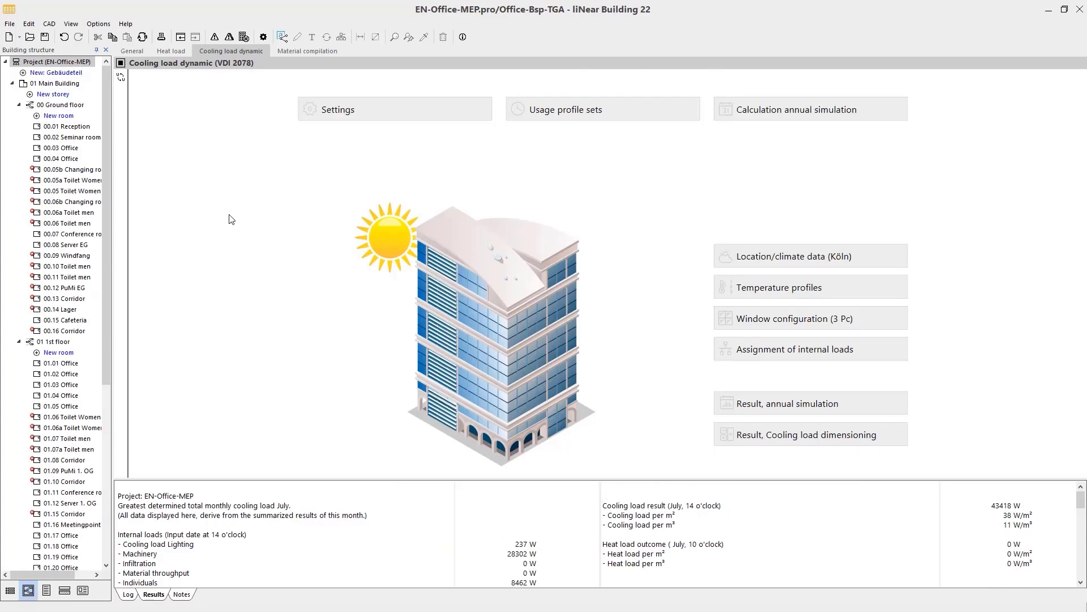
- Open the usage profile sets and compare the General use working-day and non-working-day curves
left_click(606, 111)
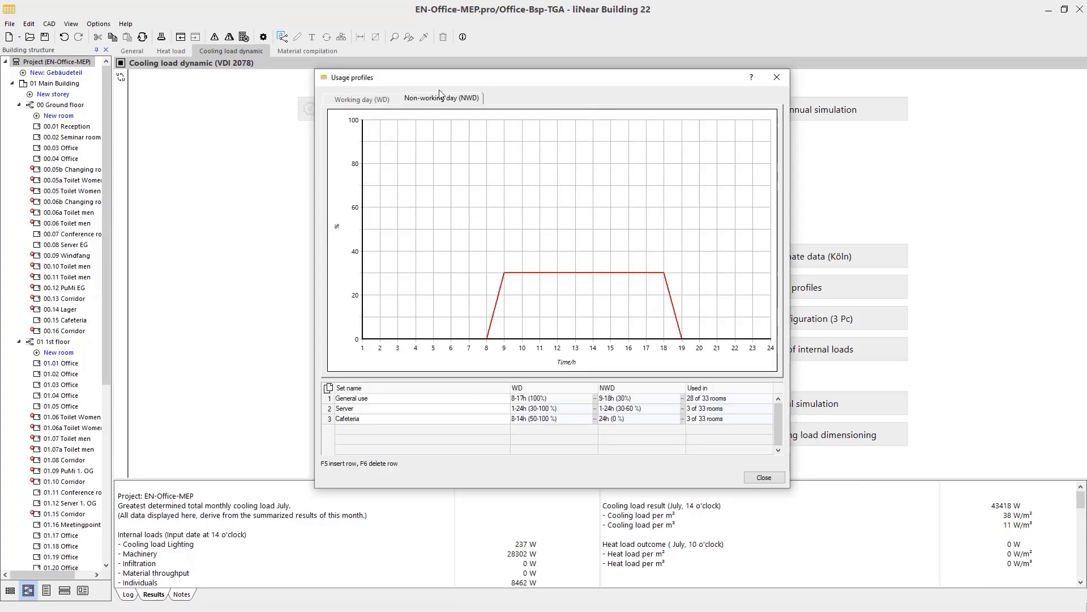
left_click(371, 98)
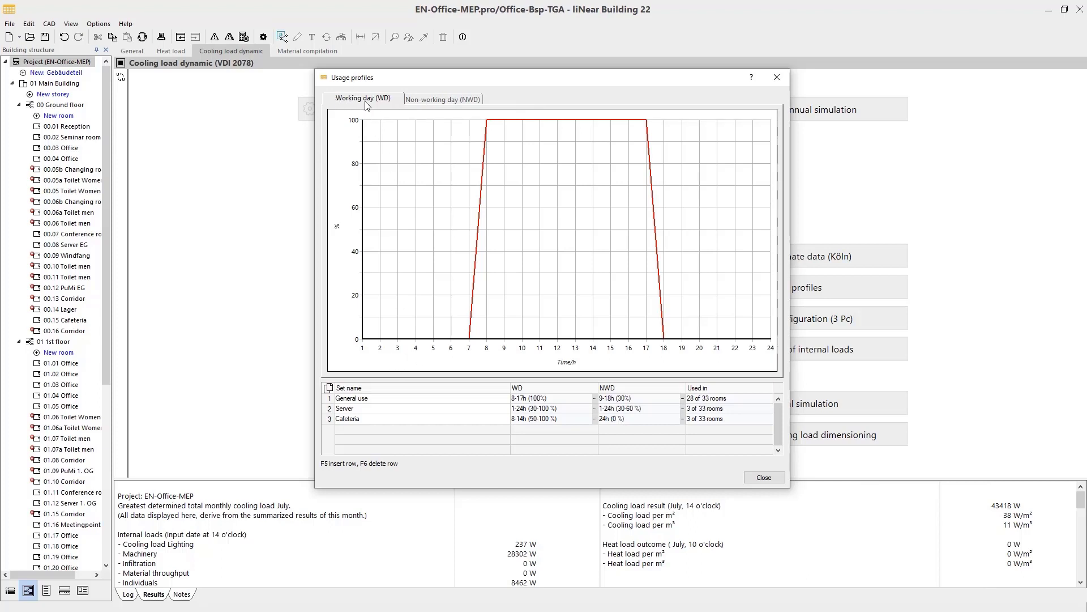
left_click(419, 102)
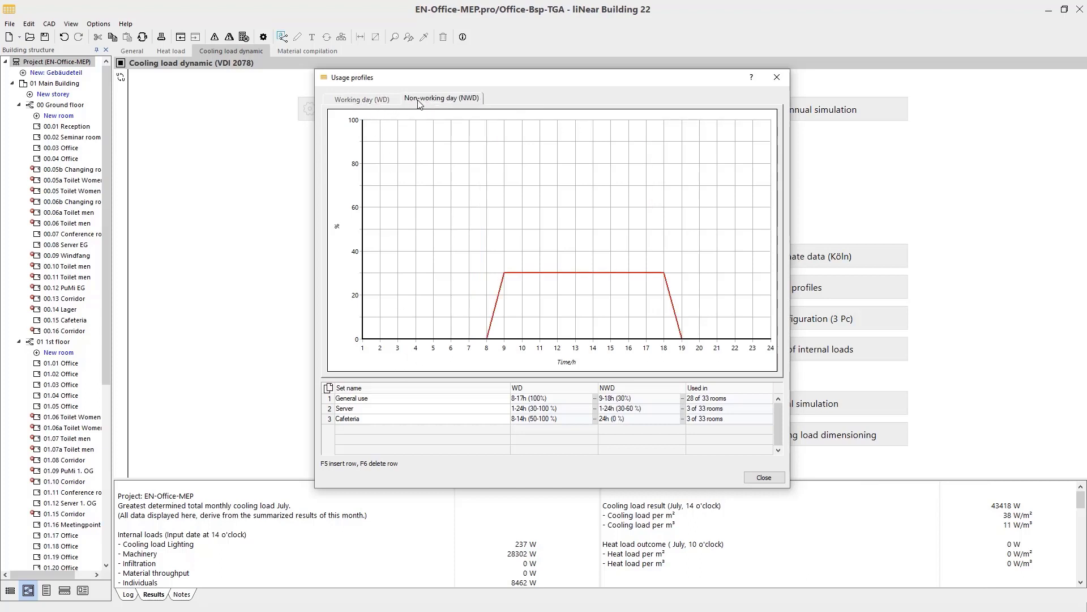
left_click(381, 102)
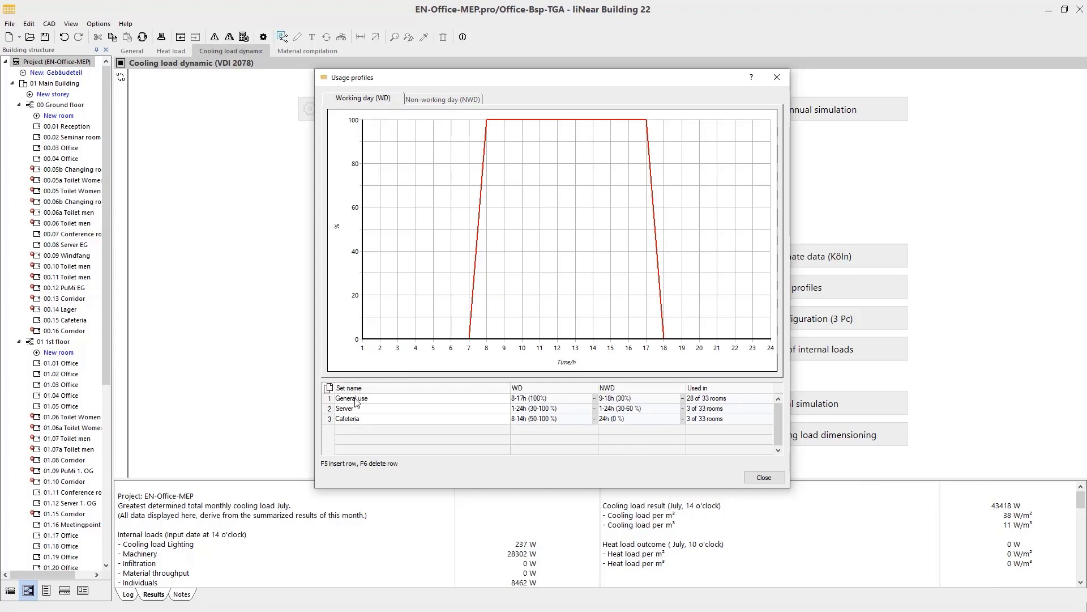
left_click(383, 400)
left_click(451, 101)
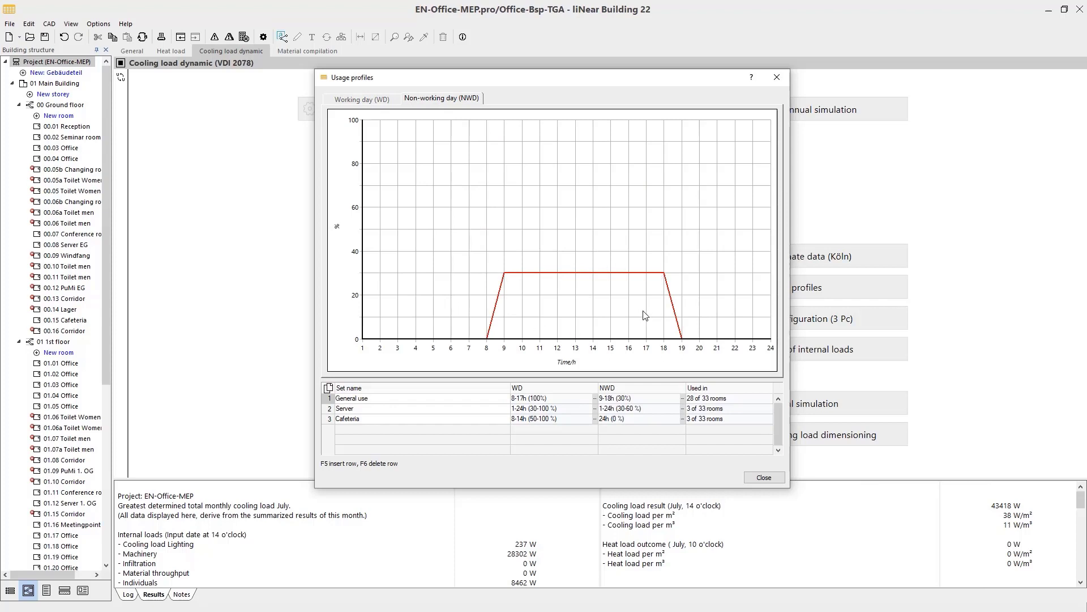
- Compare the Server set's working-day and non-working-day usage curves
left_click(346, 408)
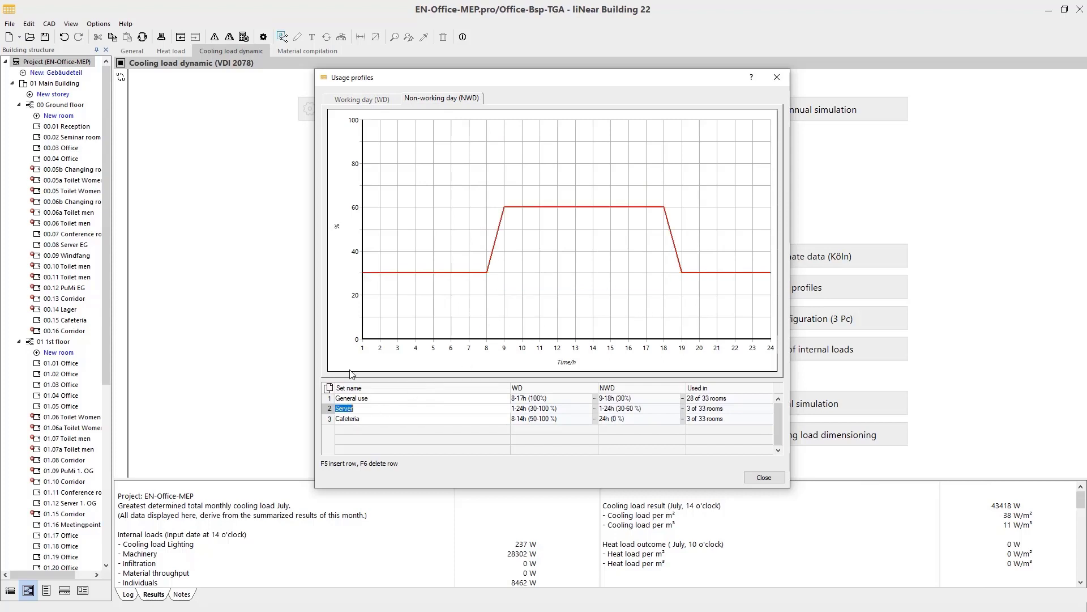
left_click(365, 100)
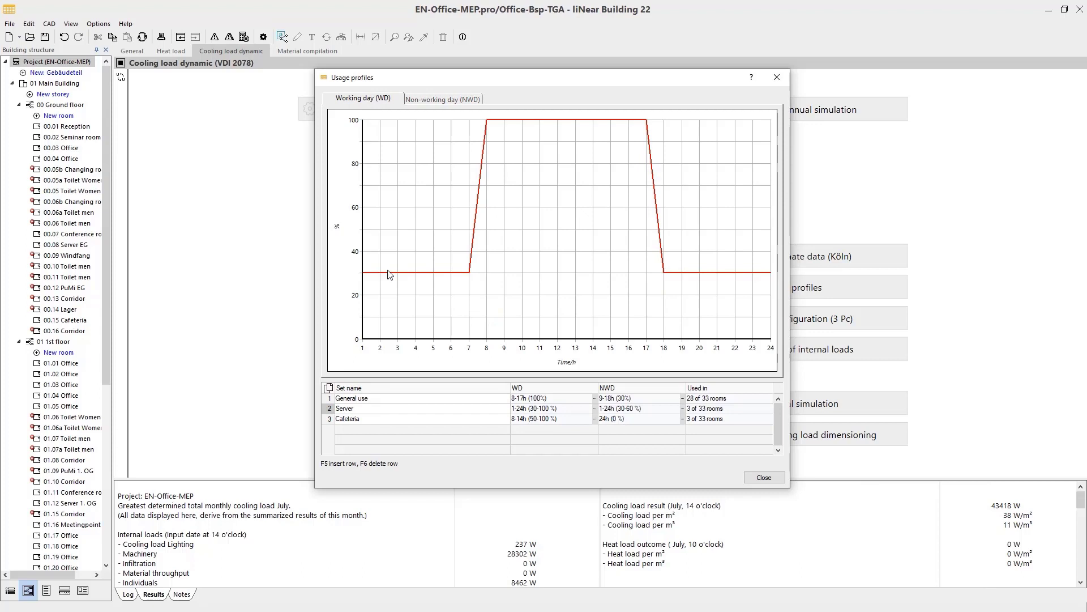
left_click(441, 99)
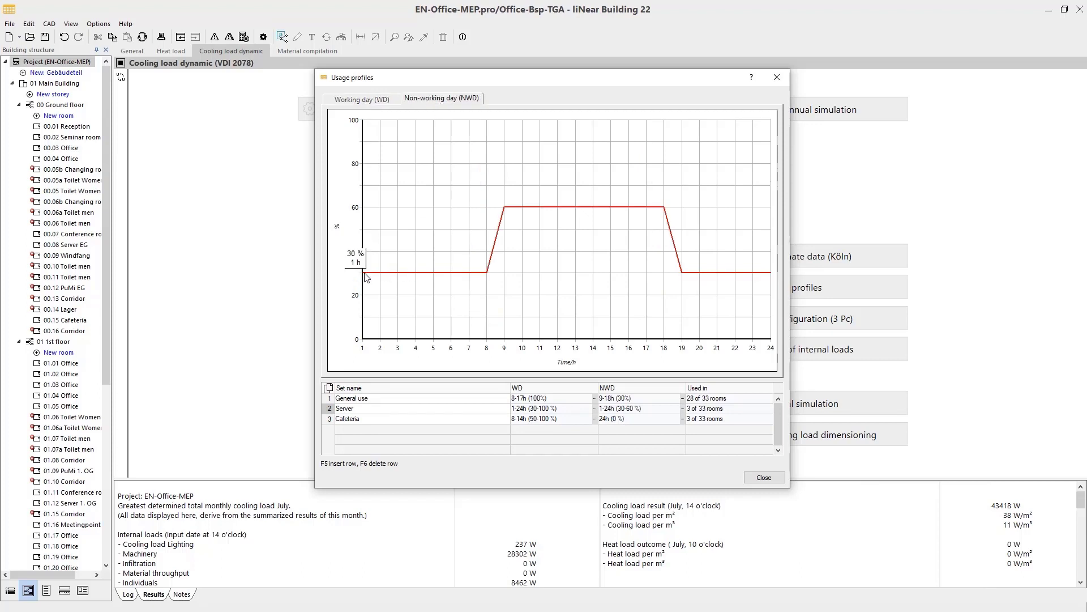
left_click(380, 102)
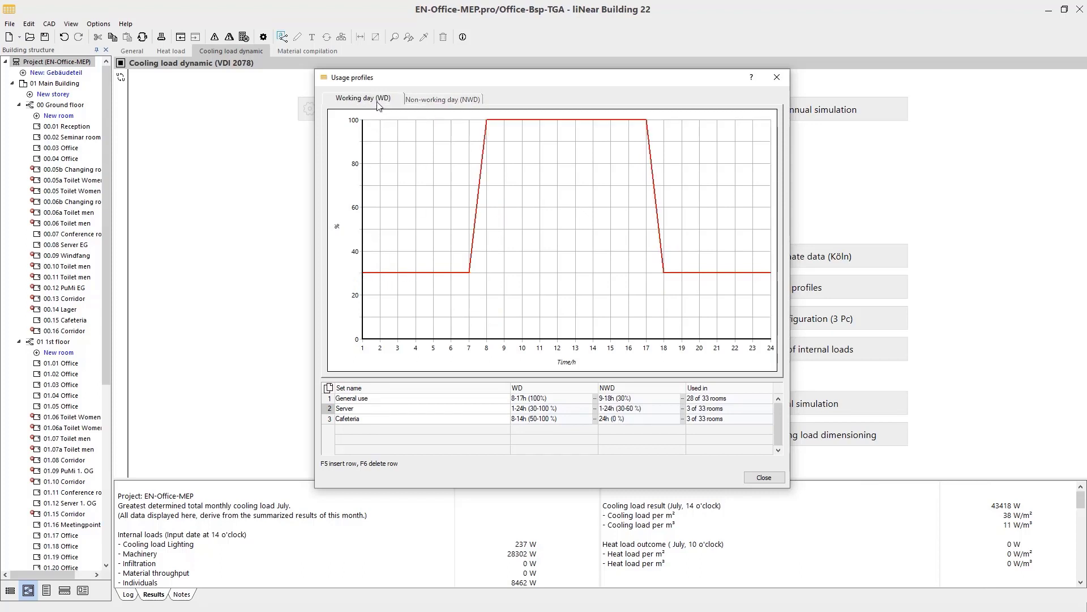
left_click(448, 102)
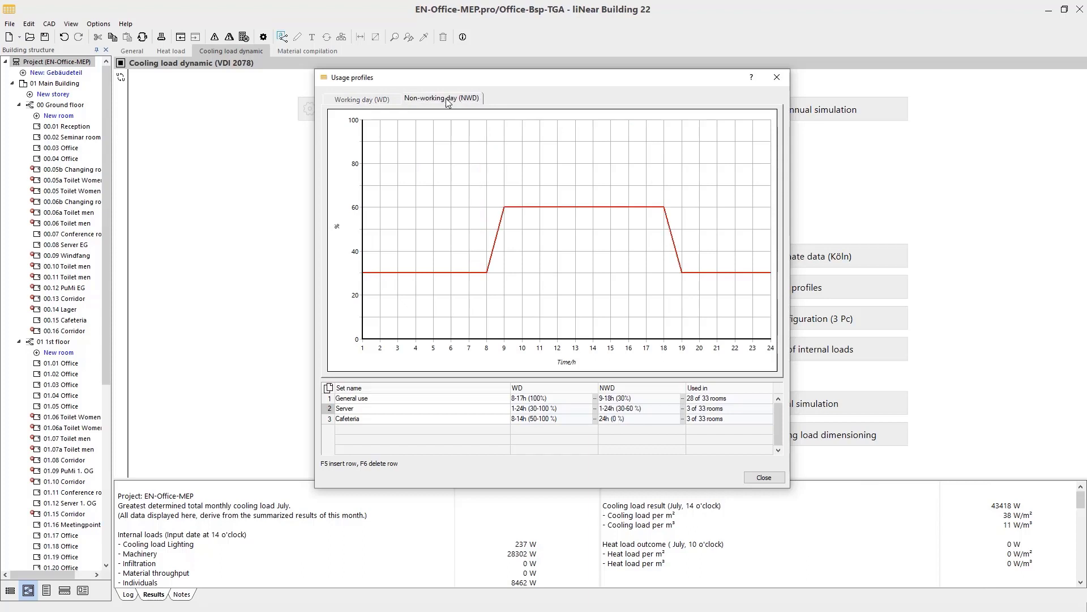
left_click(367, 102)
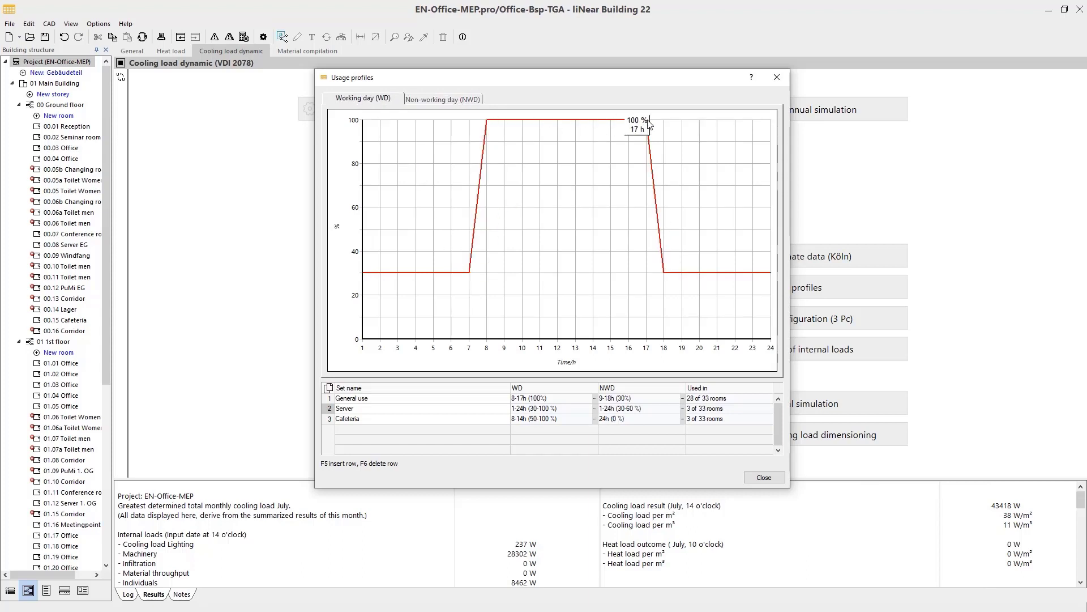
- Change the Cafeteria working-day profile's 12 h value from 50% to 100% and close both dialogs
left_click(361, 421)
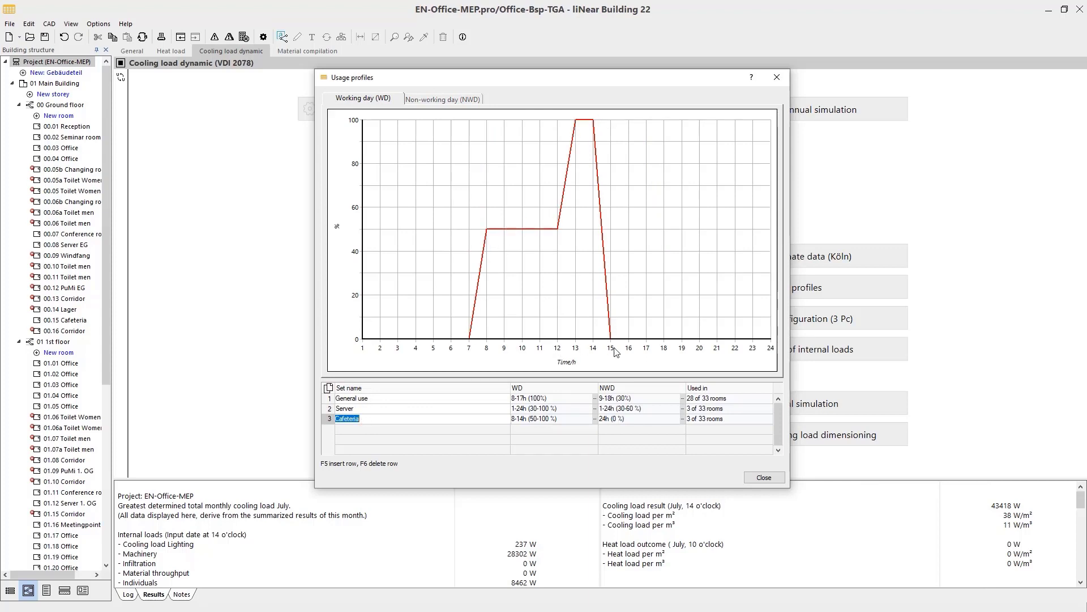
left_click(594, 419)
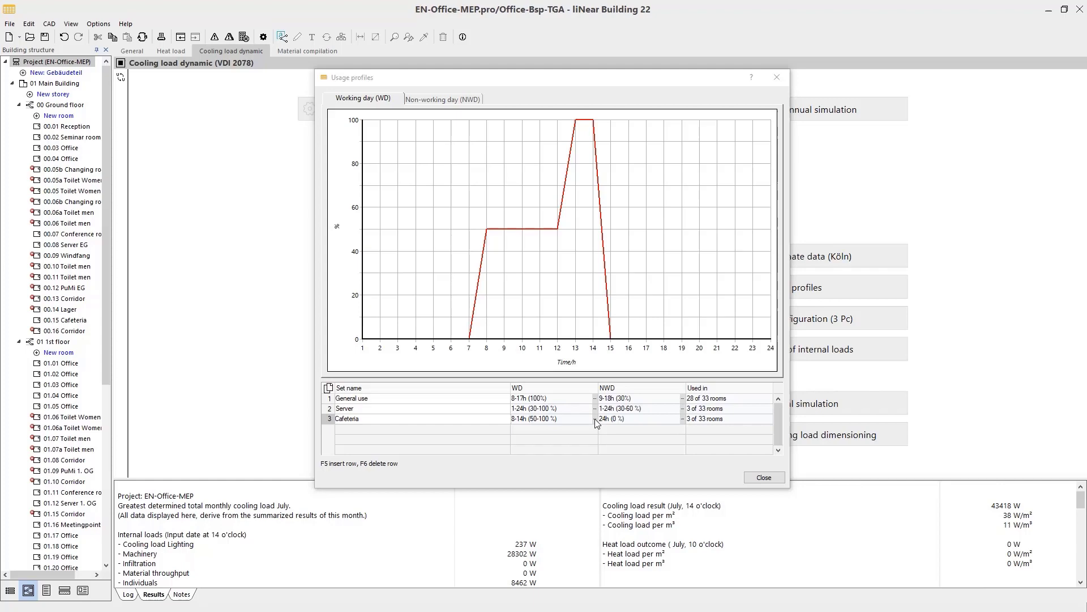
left_click_drag(558, 277, 559, 260)
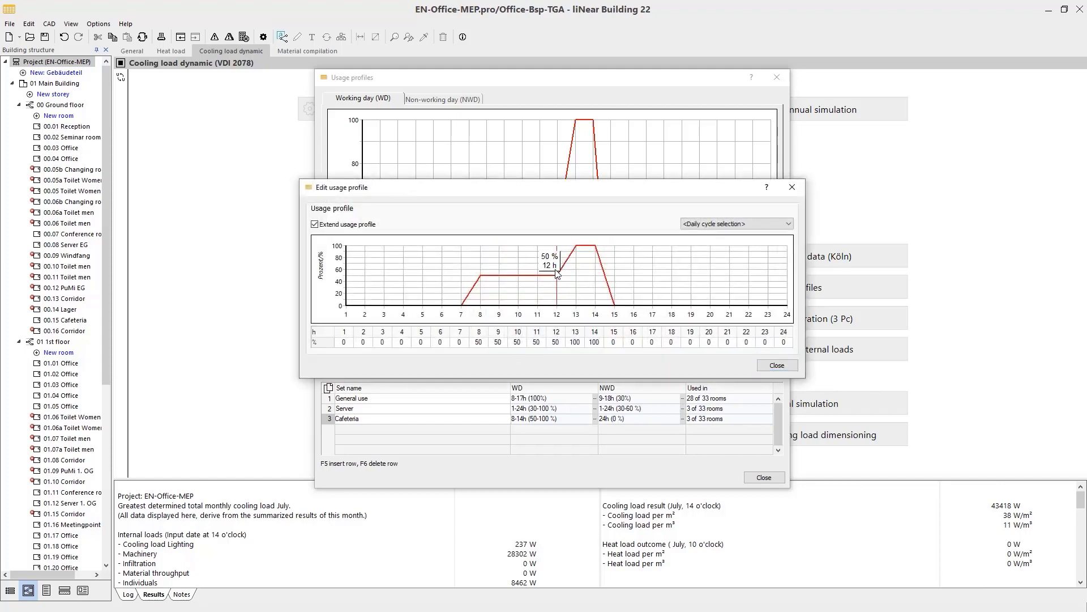
left_click_drag(556, 342, 535, 342)
double_click(556, 342)
key("Tab")
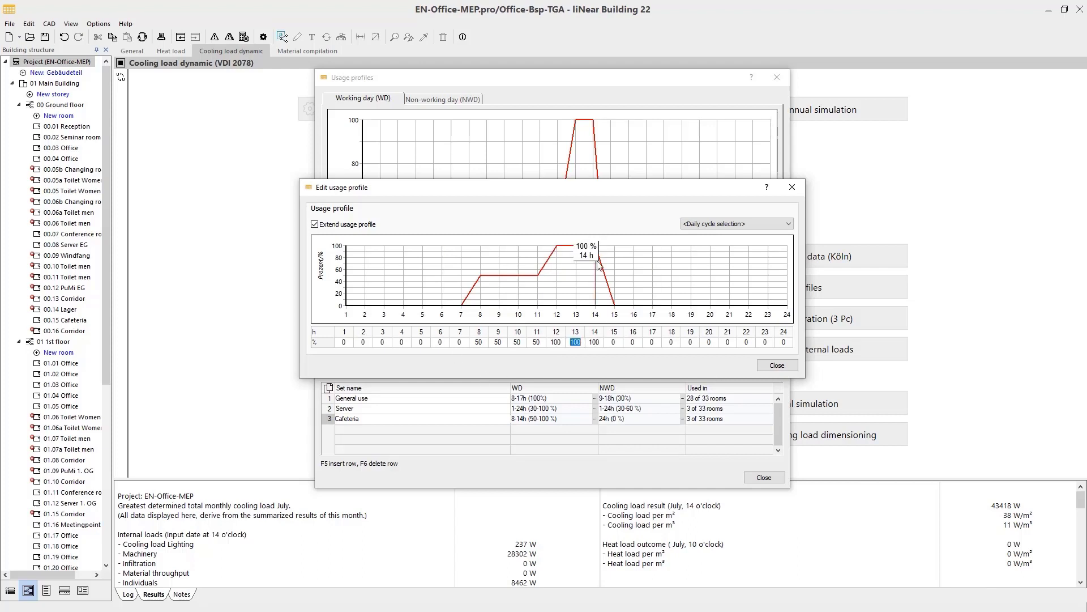
left_click(776, 364)
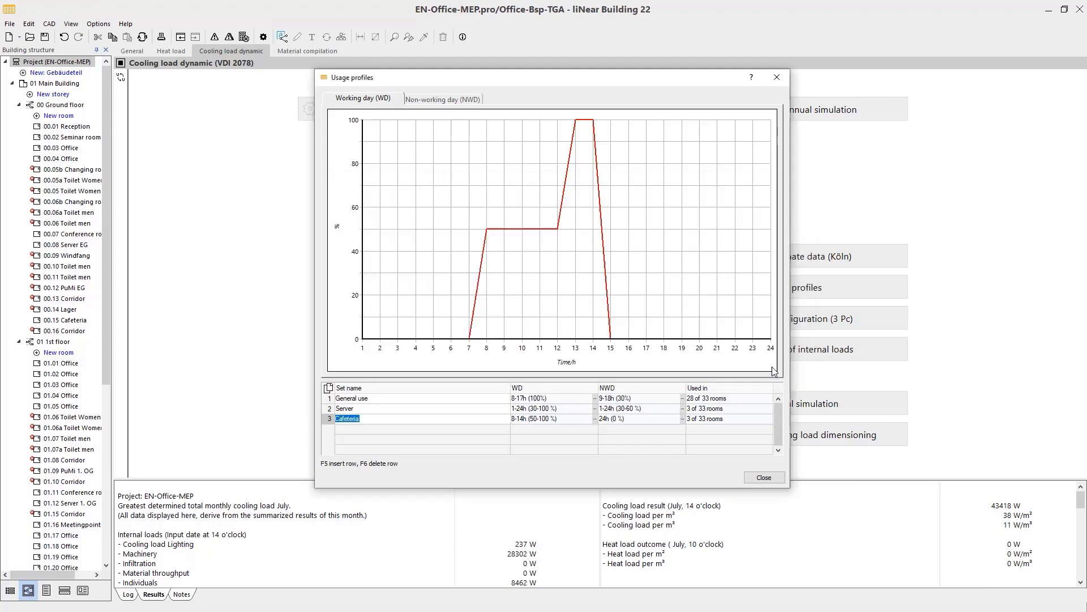
left_click(765, 477)
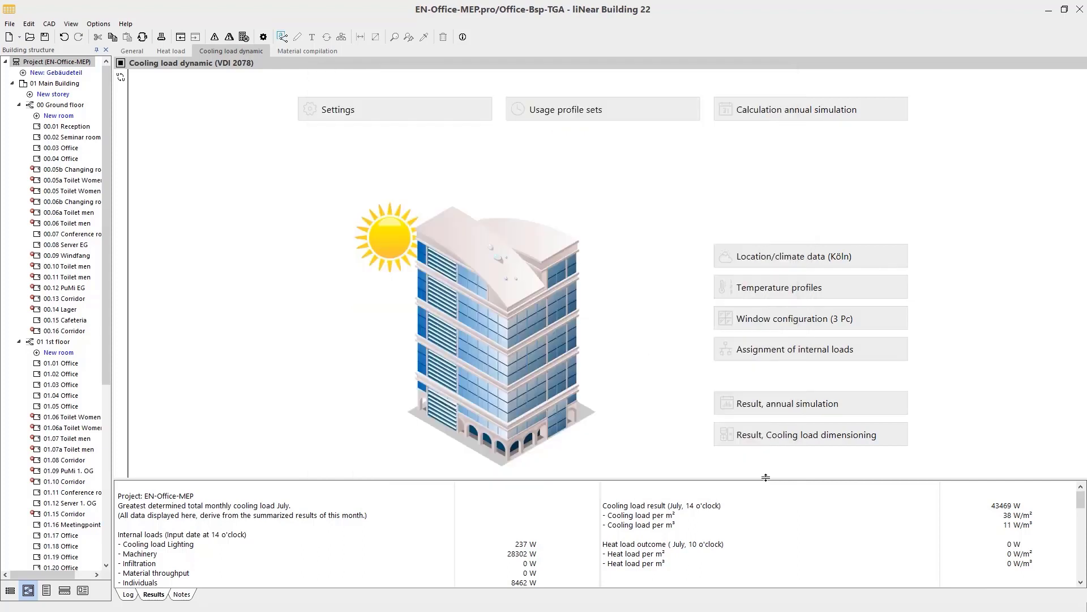
- Open the temperature profiles and review the general set's working-day and non-working-day limits
left_click(780, 290)
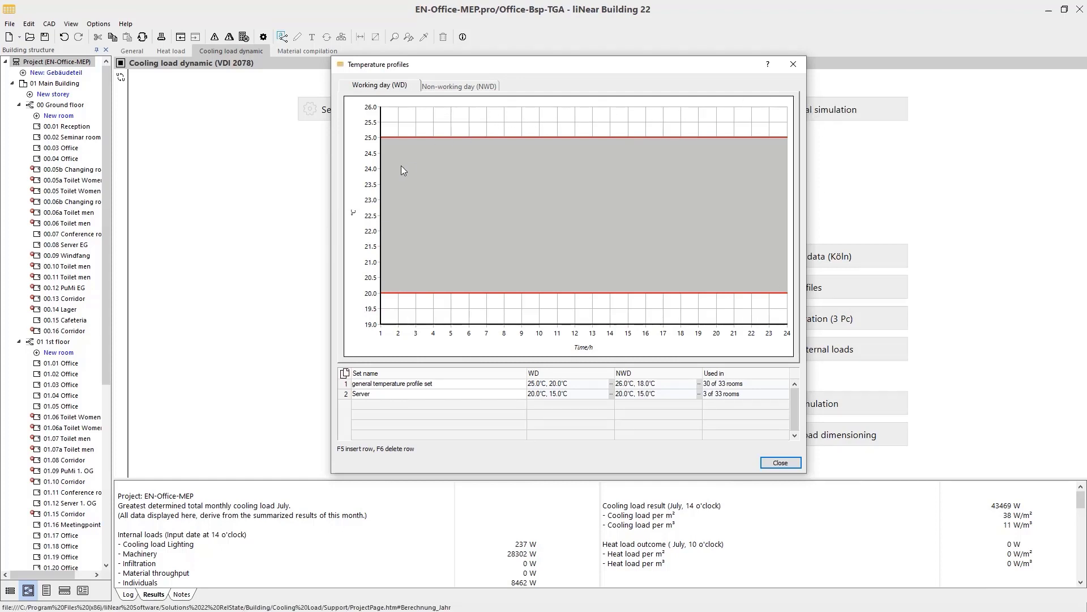
left_click(378, 386)
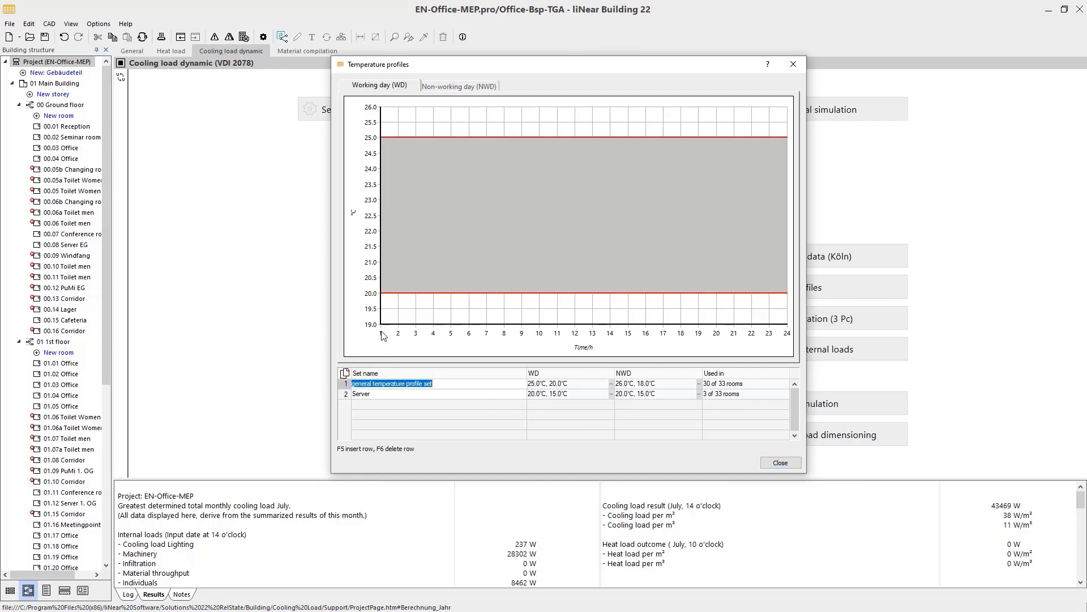
left_click(611, 383)
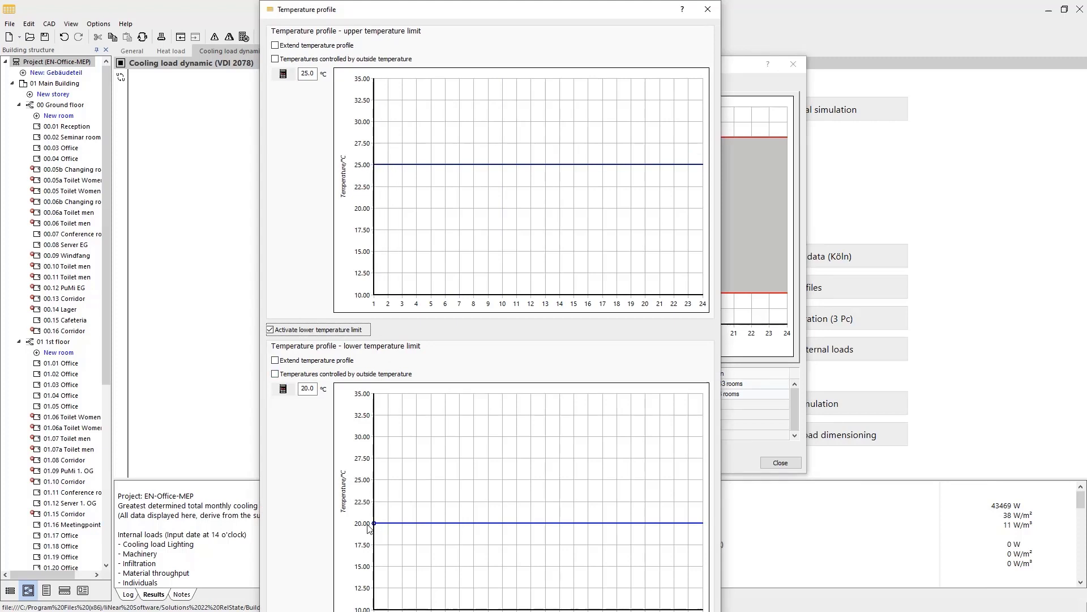
mouse_move(375, 523)
left_click(708, 9)
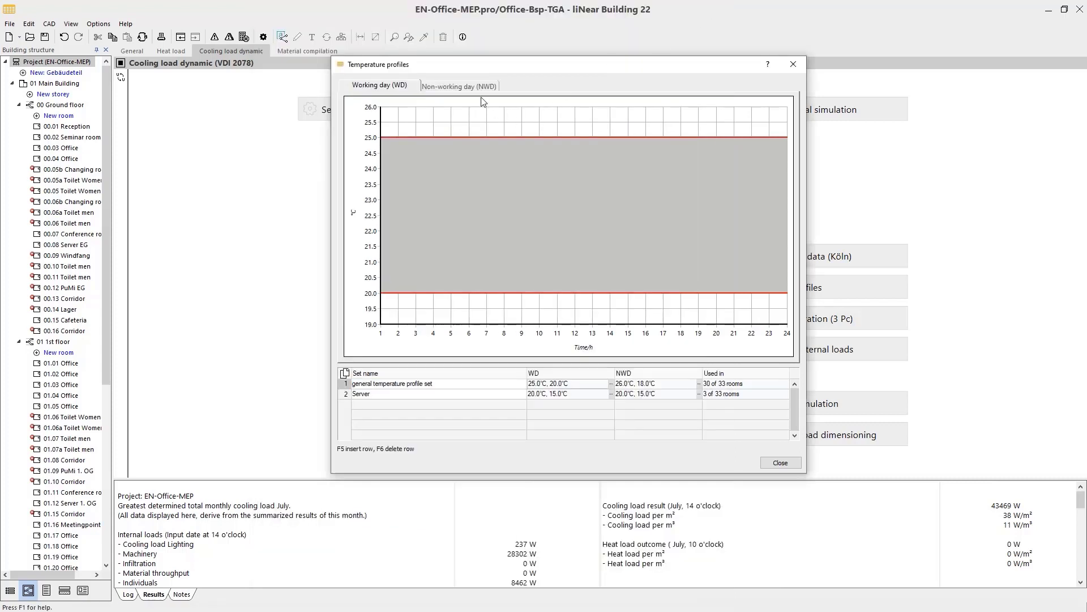
left_click(464, 87)
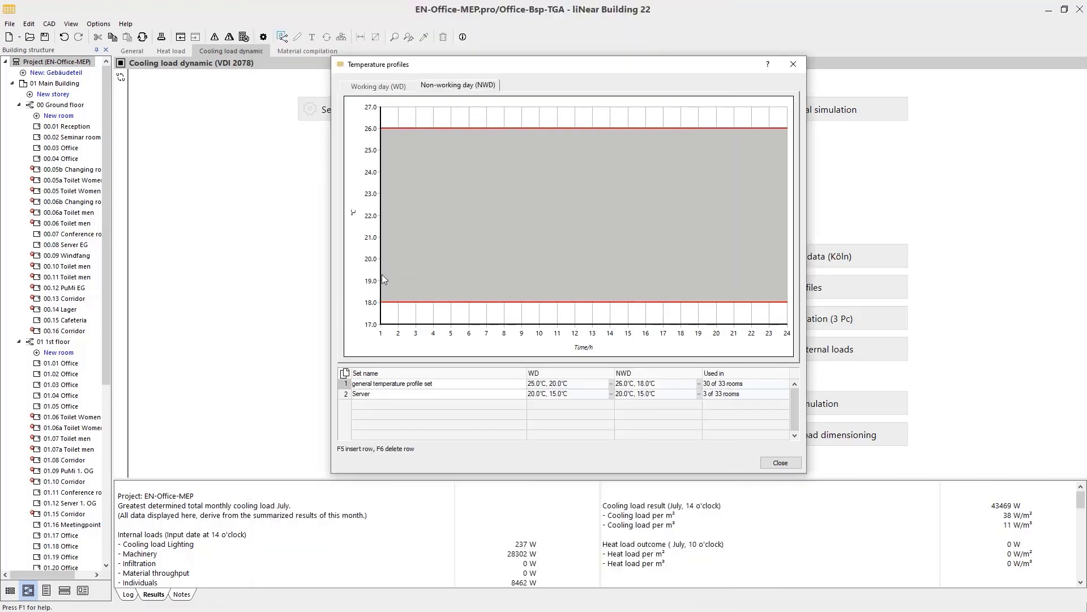
- Compare the Server temperature set's working-day and non-working-day profiles
left_click(374, 394)
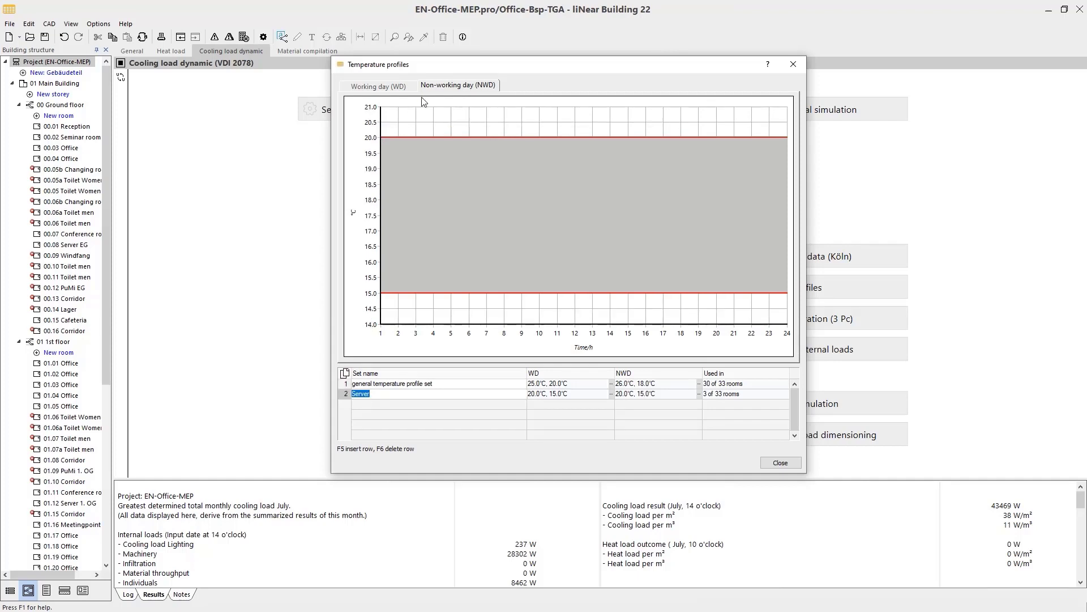
left_click(389, 86)
left_click(444, 87)
left_click(391, 85)
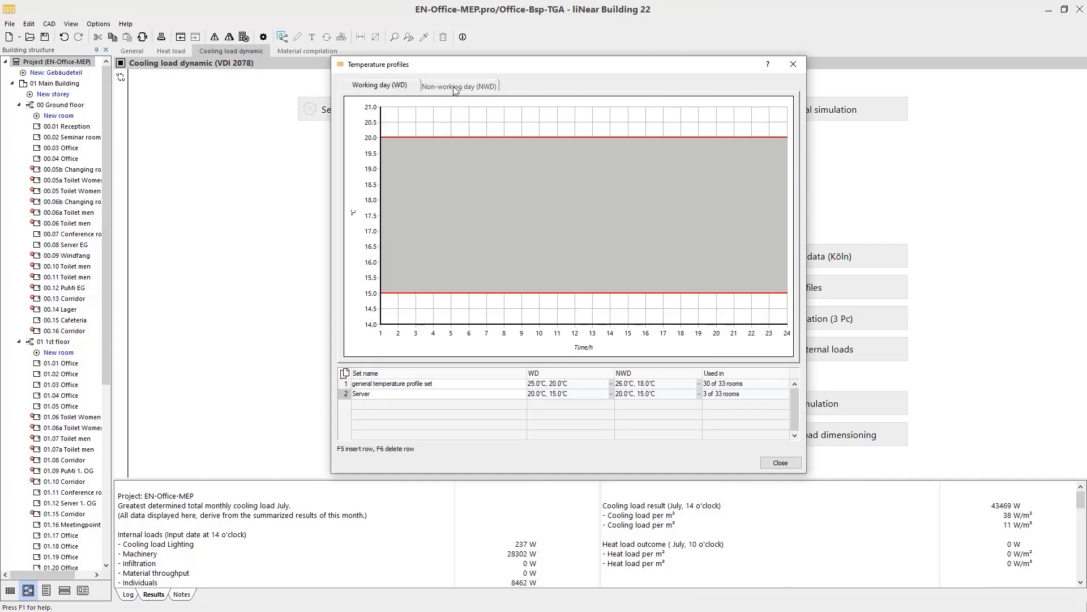
- Close the temperature profiles and open the internal load assignment by room group
left_click(792, 64)
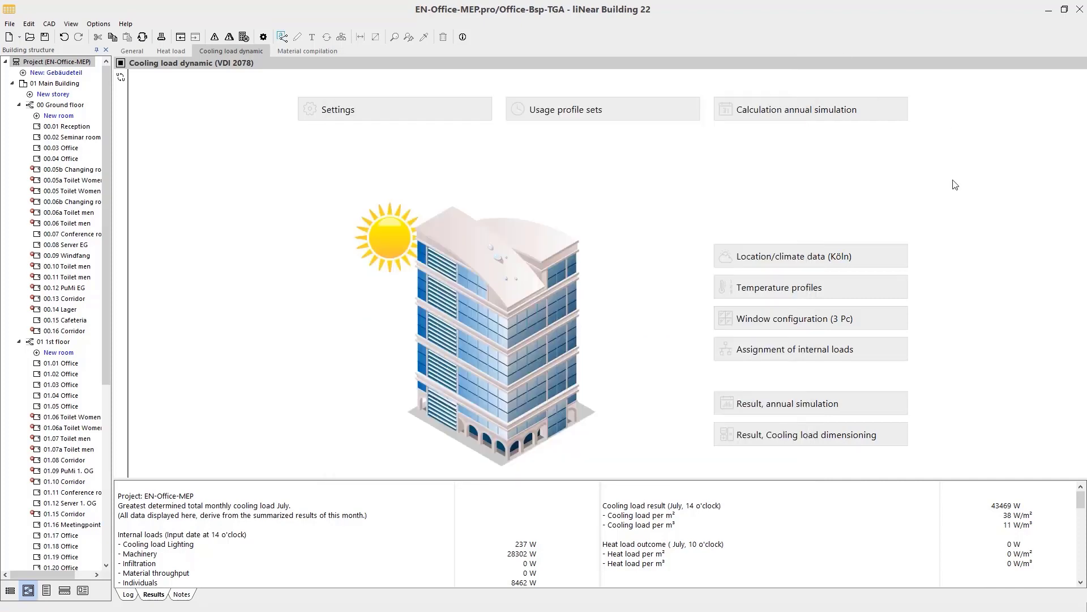
left_click(789, 356)
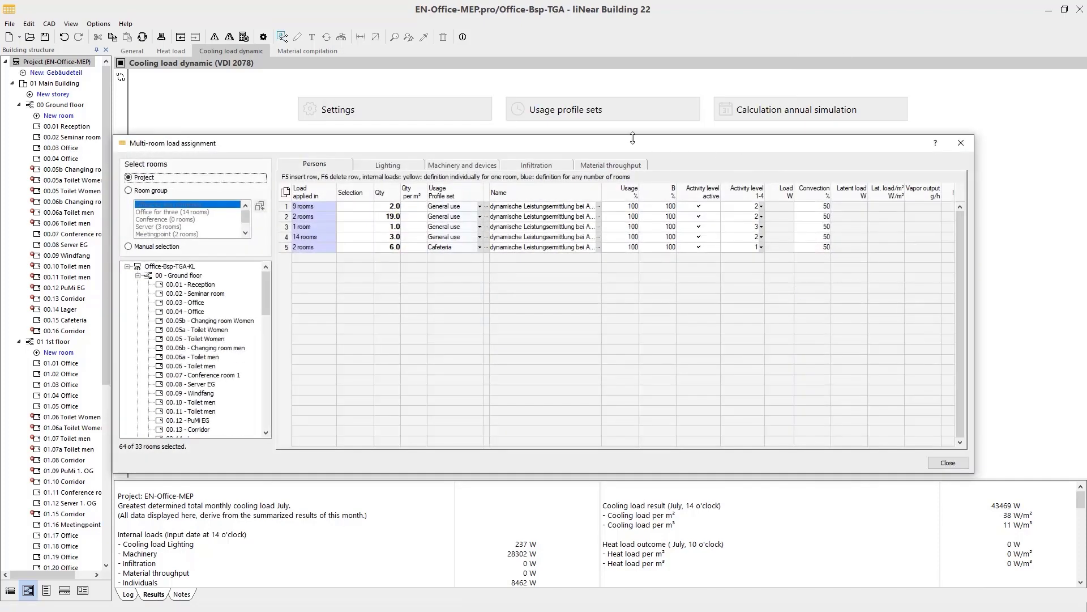
left_click_drag(502, 147, 522, 117)
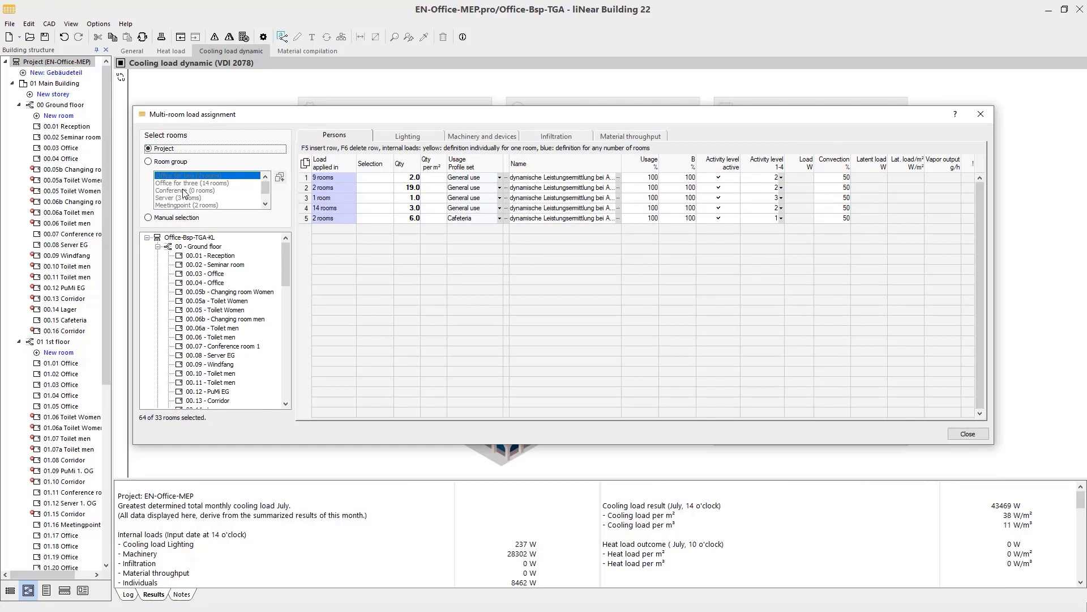
left_click(148, 162)
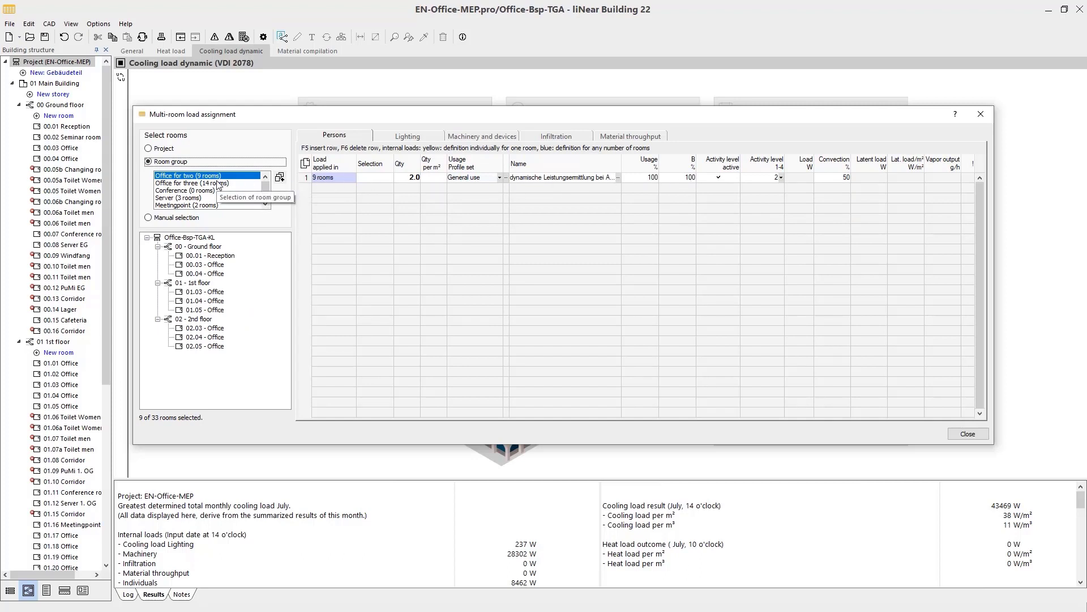
- Browse the manual room selection list, then return to the 'Office for two' room group
left_click(180, 218)
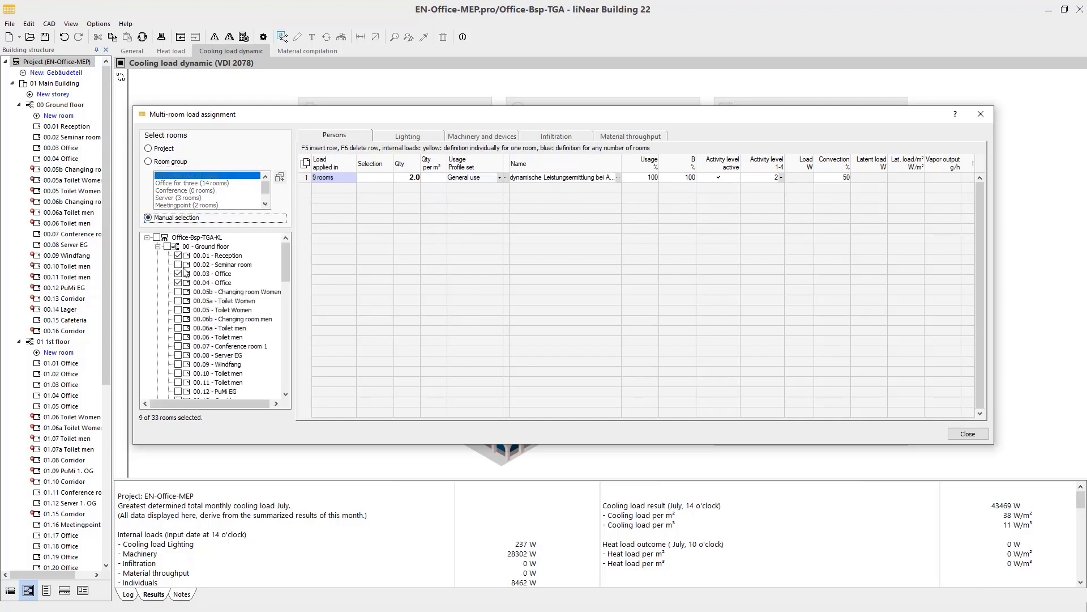
scroll(189, 358, "down", 1)
scroll(188, 356, "down", 1)
scroll(187, 351, "down", 2)
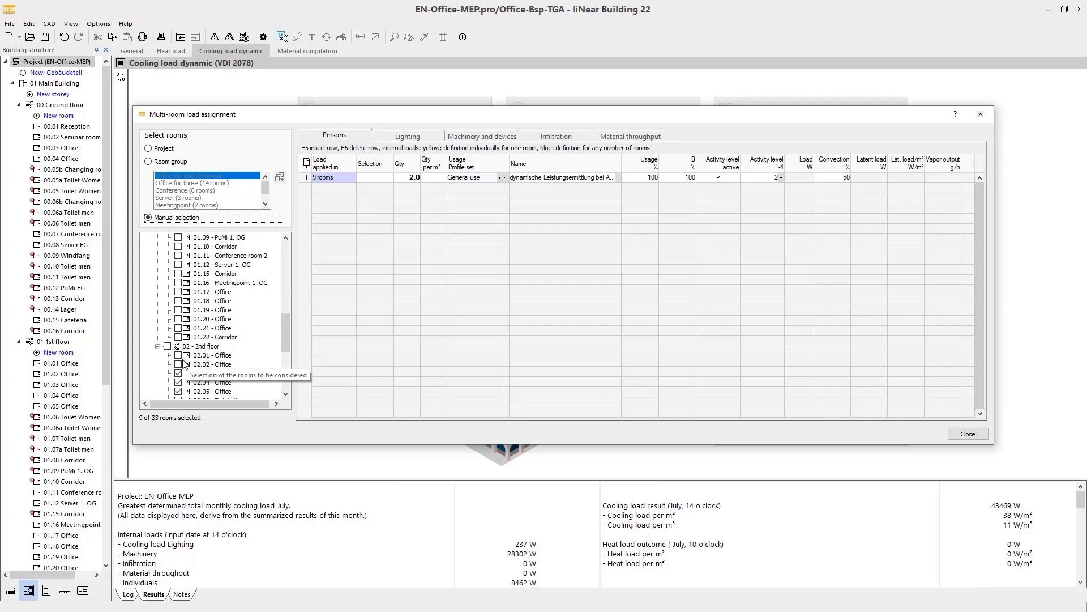
scroll(187, 348, "down", 1)
scroll(187, 348, "up", 5)
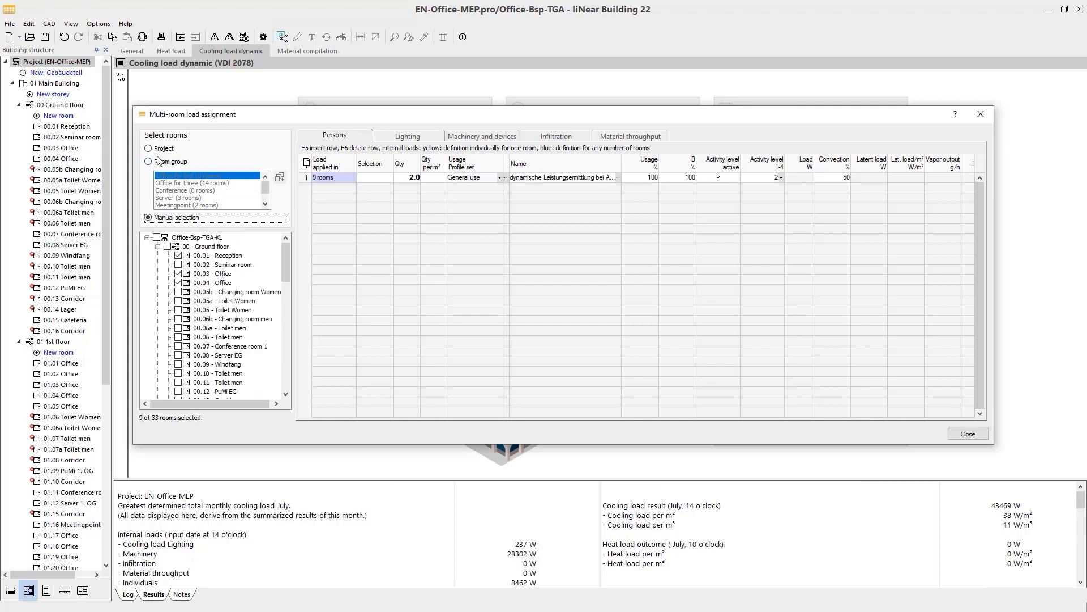
left_click(155, 163)
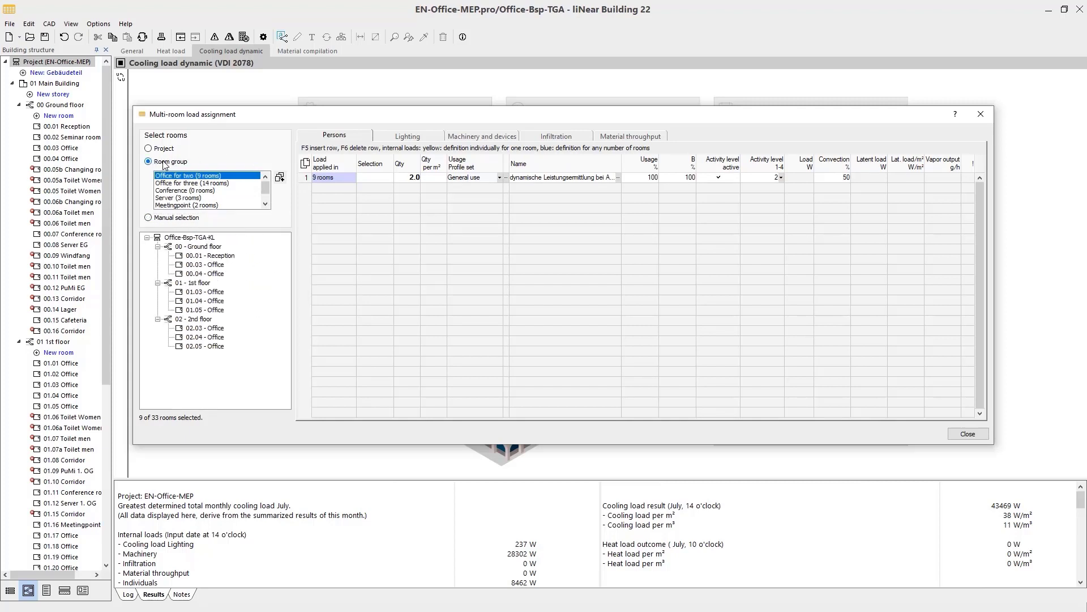
- Add the three conference rooms to the Conference group by filtering the room list by name
left_click(280, 178)
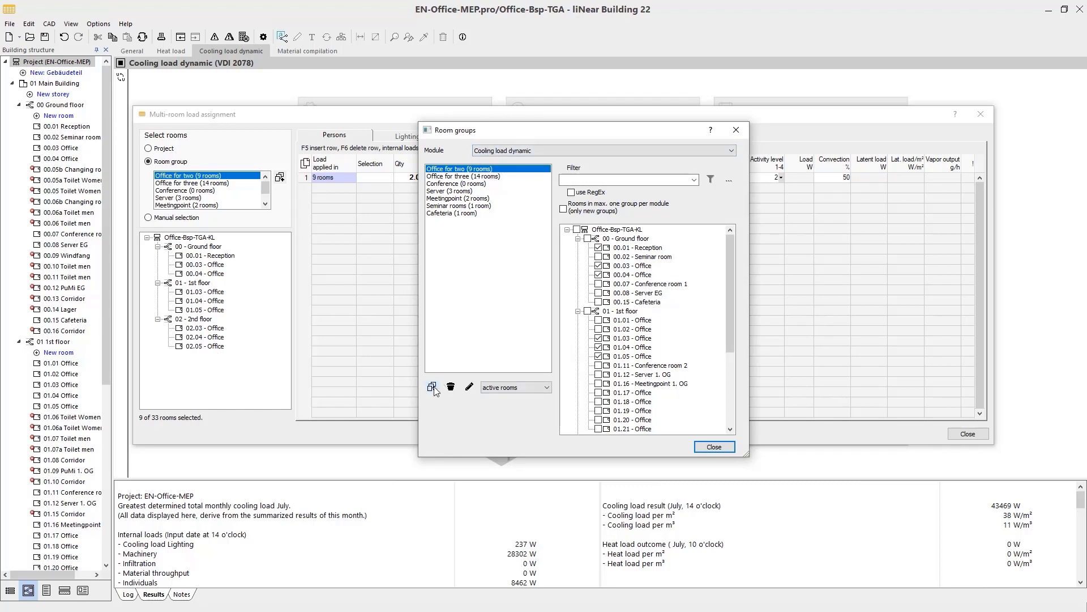
left_click(452, 184)
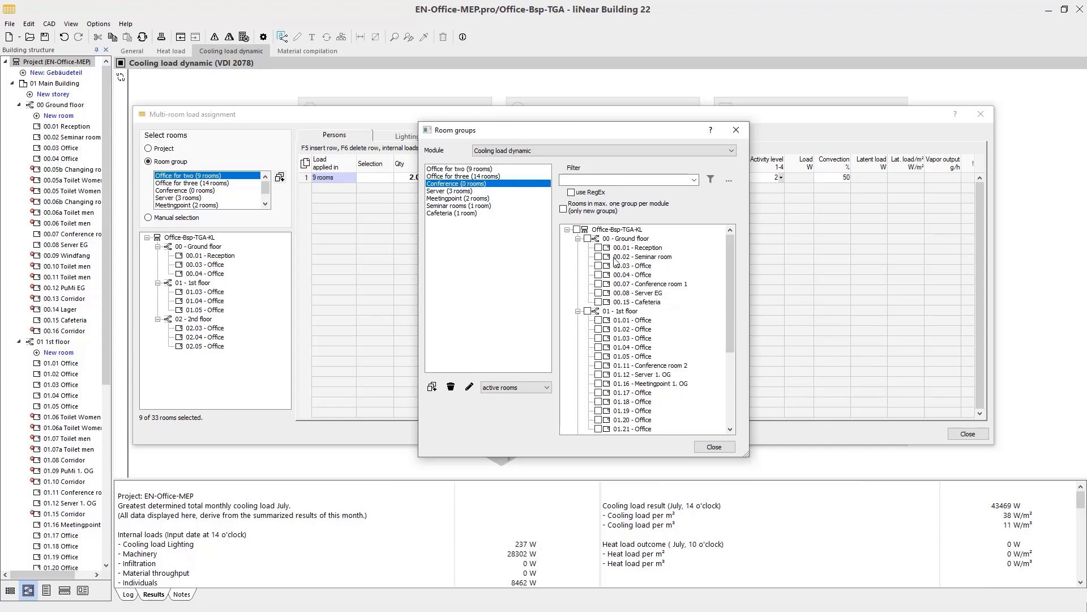
scroll(617, 260, "down", 3)
scroll(674, 377, "up", 3)
left_click(629, 180)
type("re")
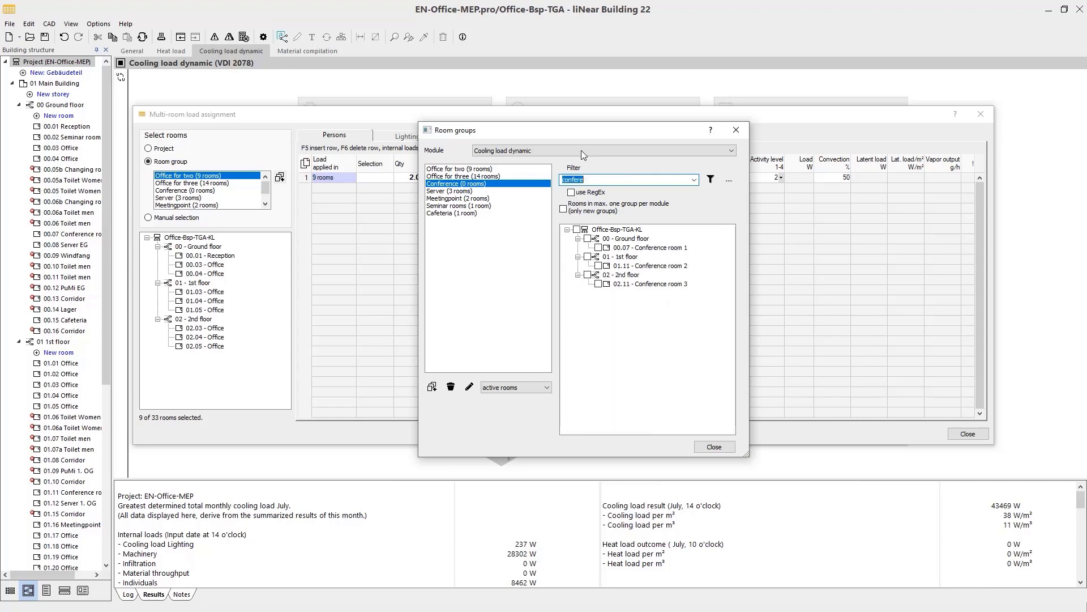
key("Return")
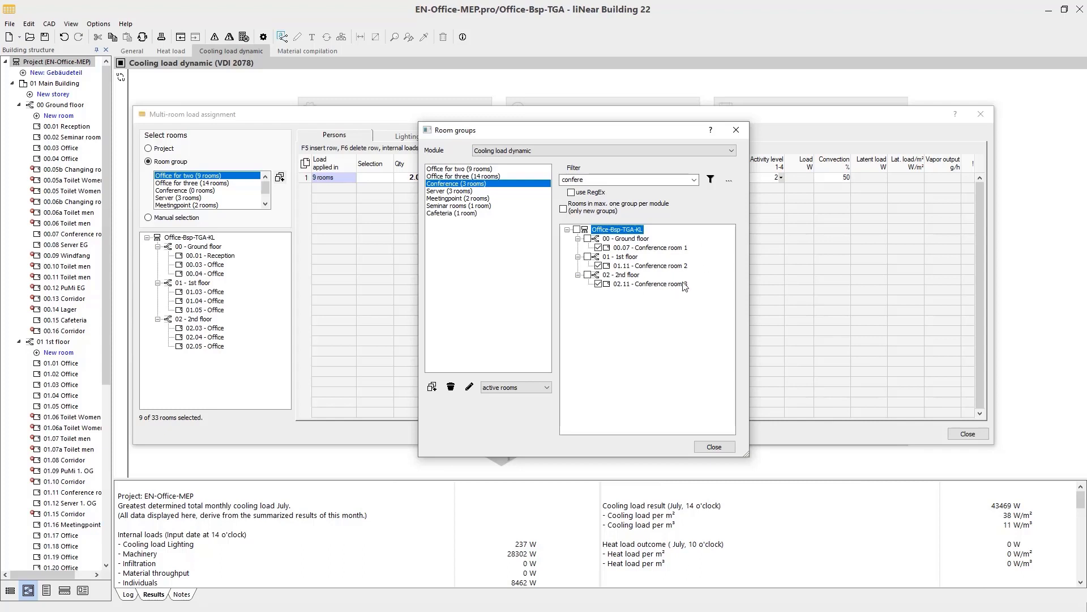
left_click(712, 449)
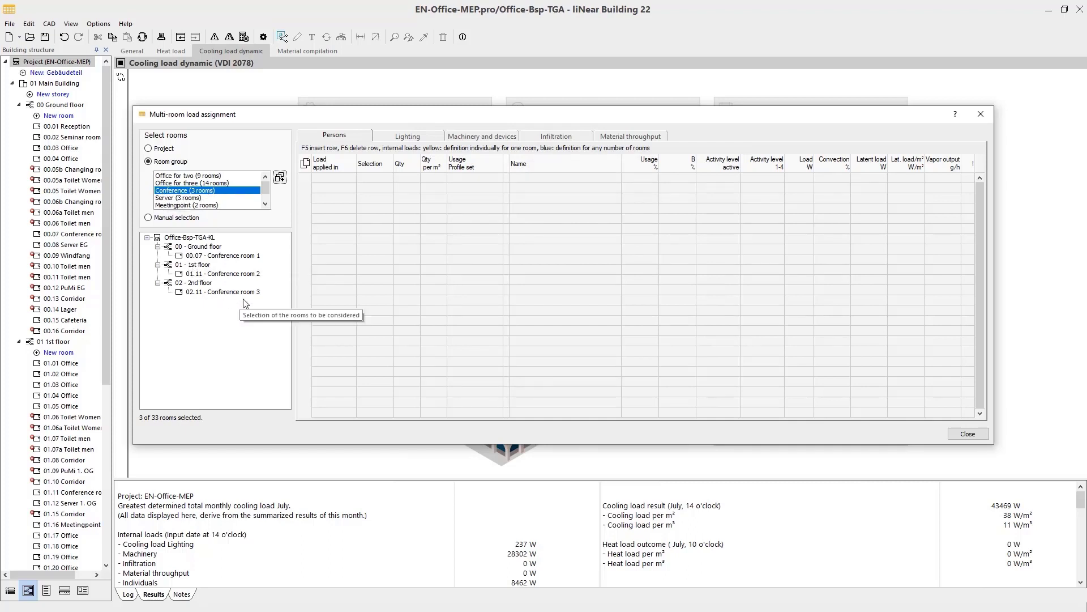
- Add a persons load row of 6 persons to the Conference group
left_click(198, 182)
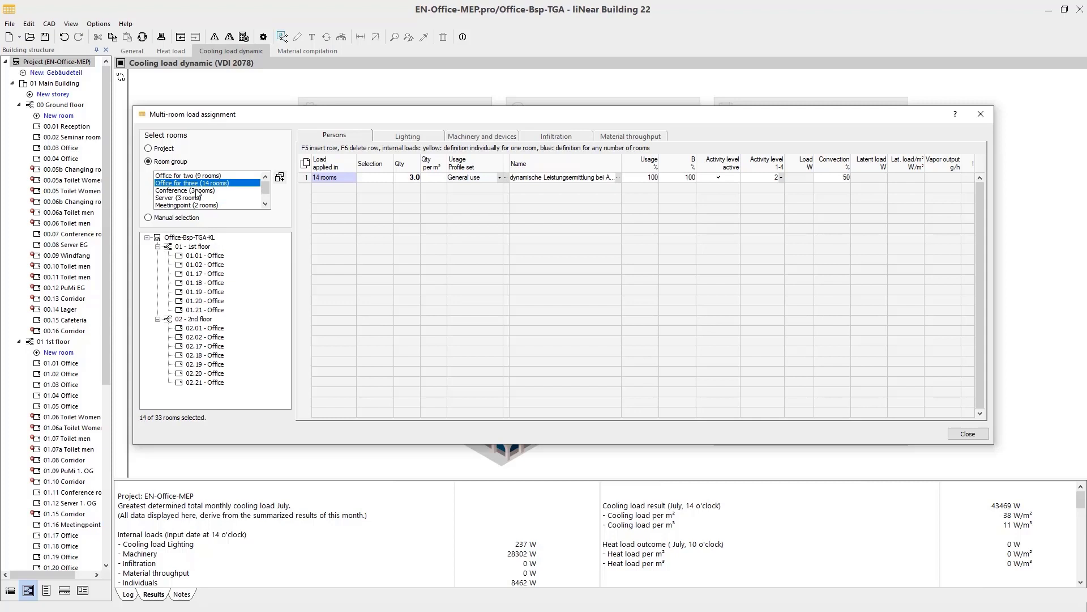
left_click(197, 191)
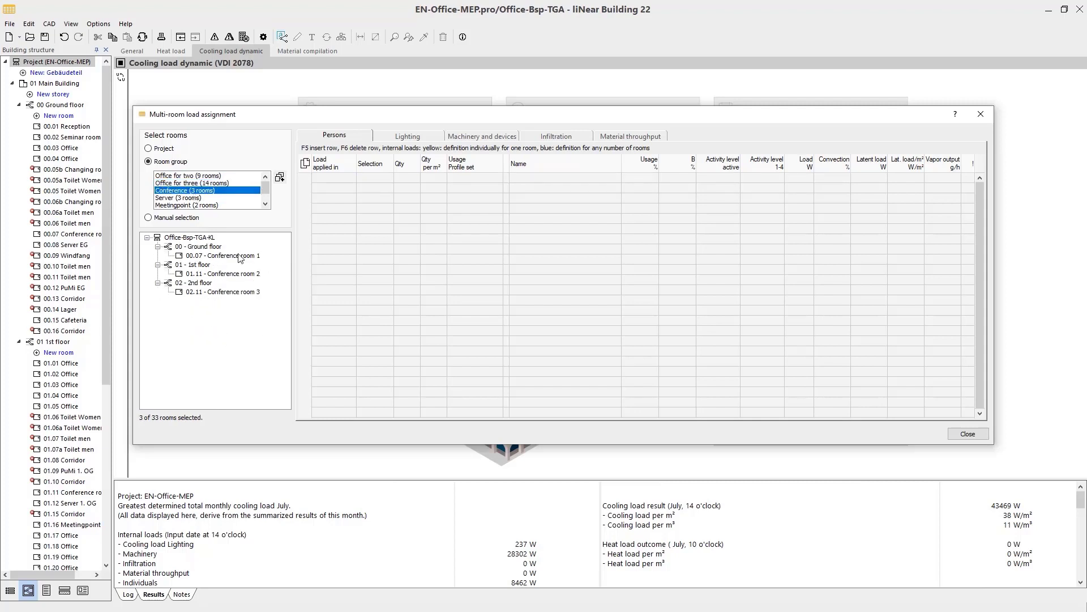
left_click(338, 176)
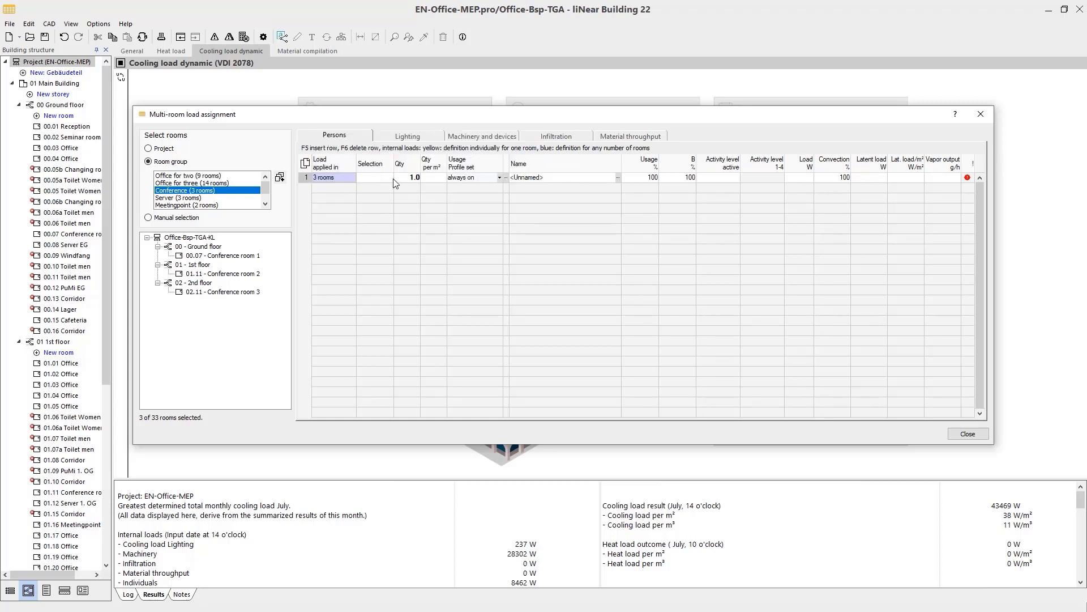
left_click(409, 177)
type("6")
key("Tab")
- Set the persons row to General use with ASHRAE-2013 moderately active office work
left_click(500, 177)
left_click(471, 197)
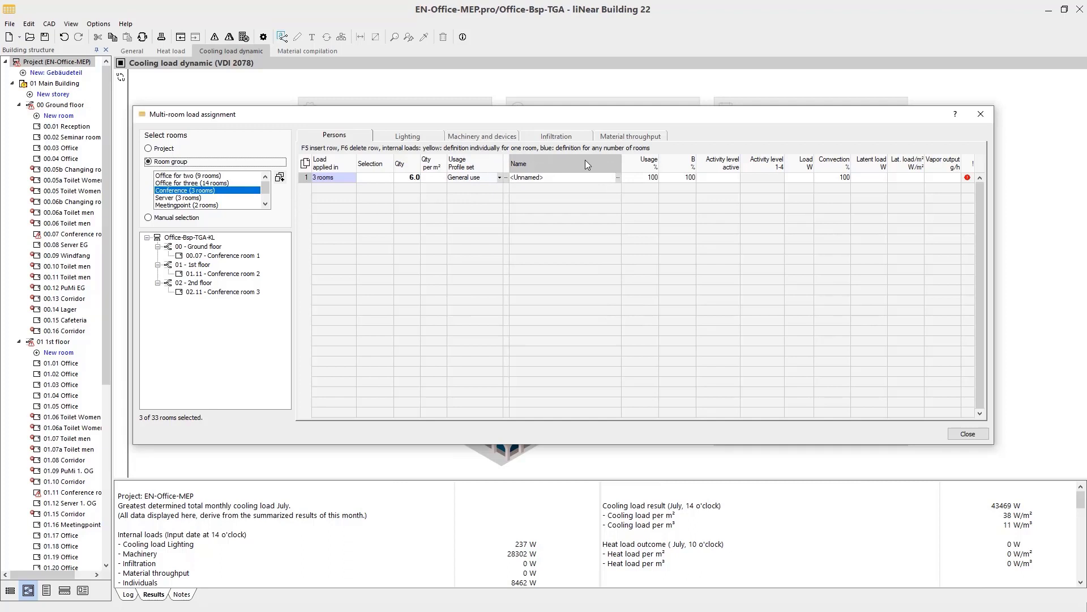
left_click(618, 177)
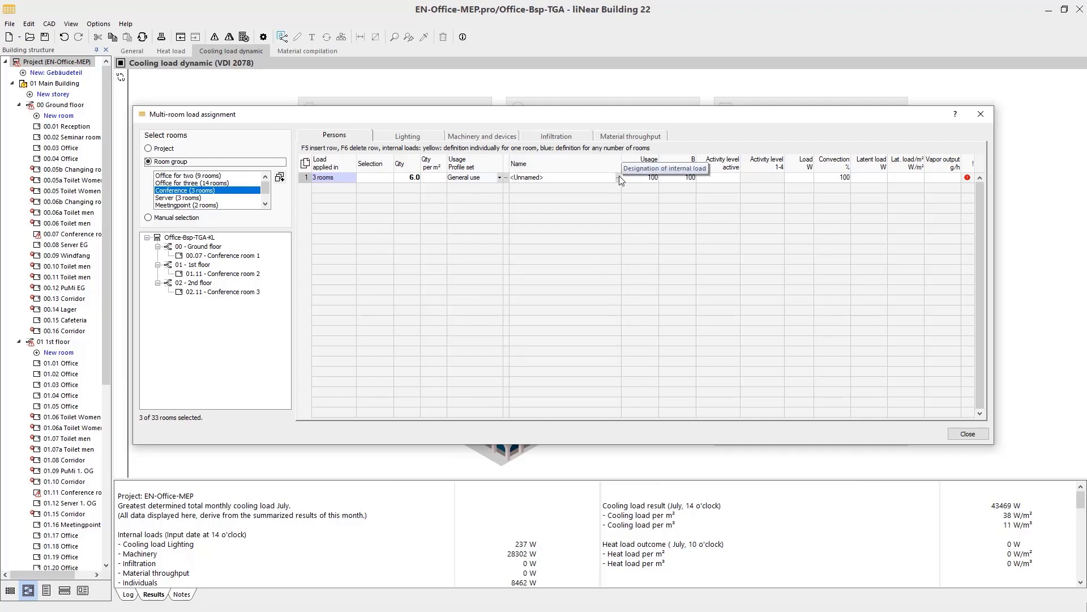
left_click_drag(607, 172, 515, 202)
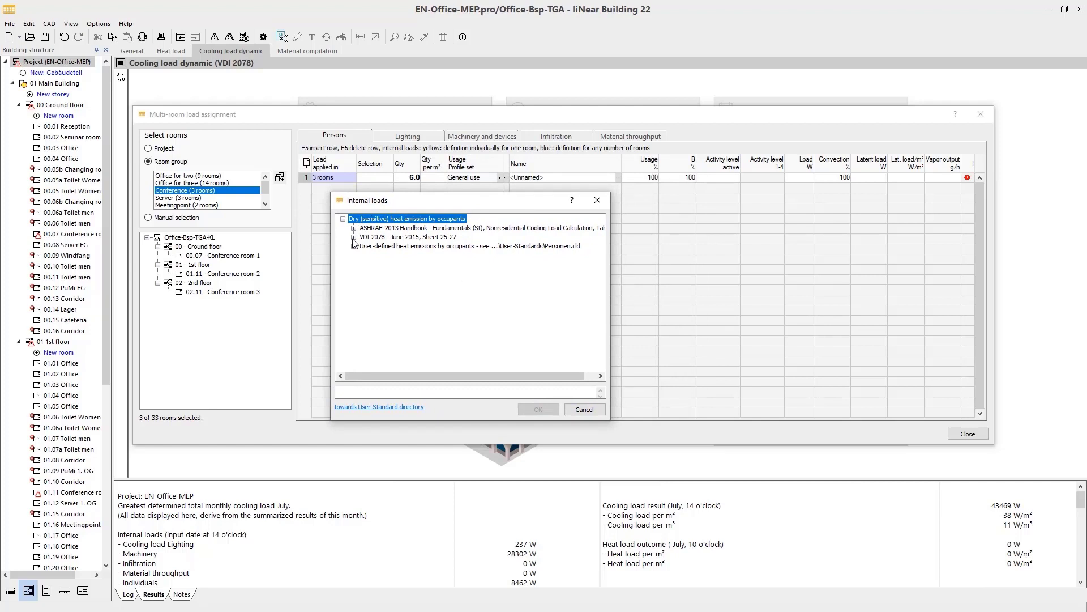
left_click(354, 229)
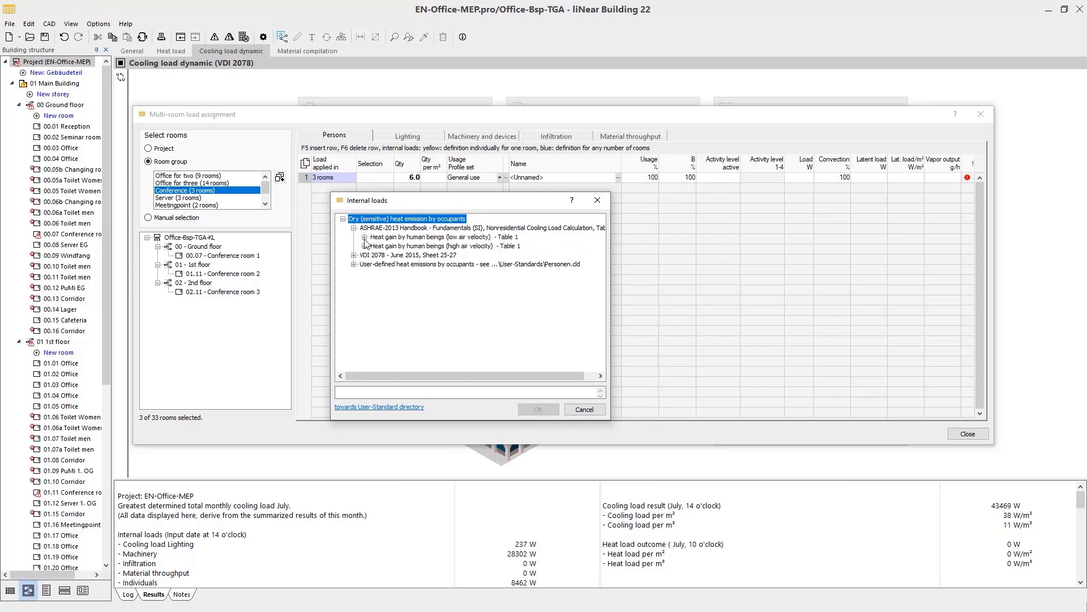
left_click(365, 238)
left_click(410, 274)
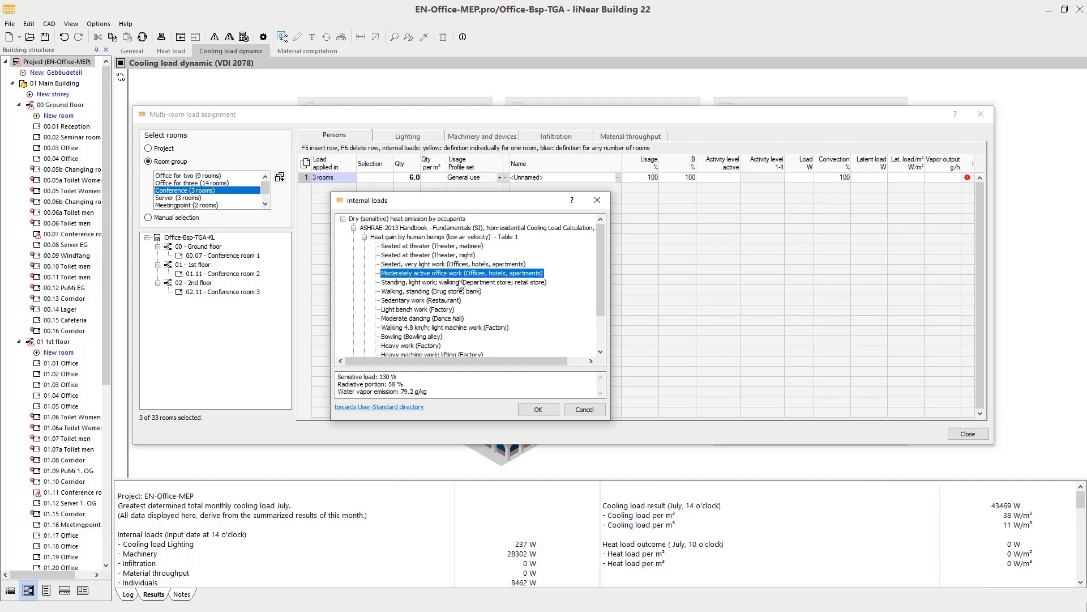
left_click(539, 409)
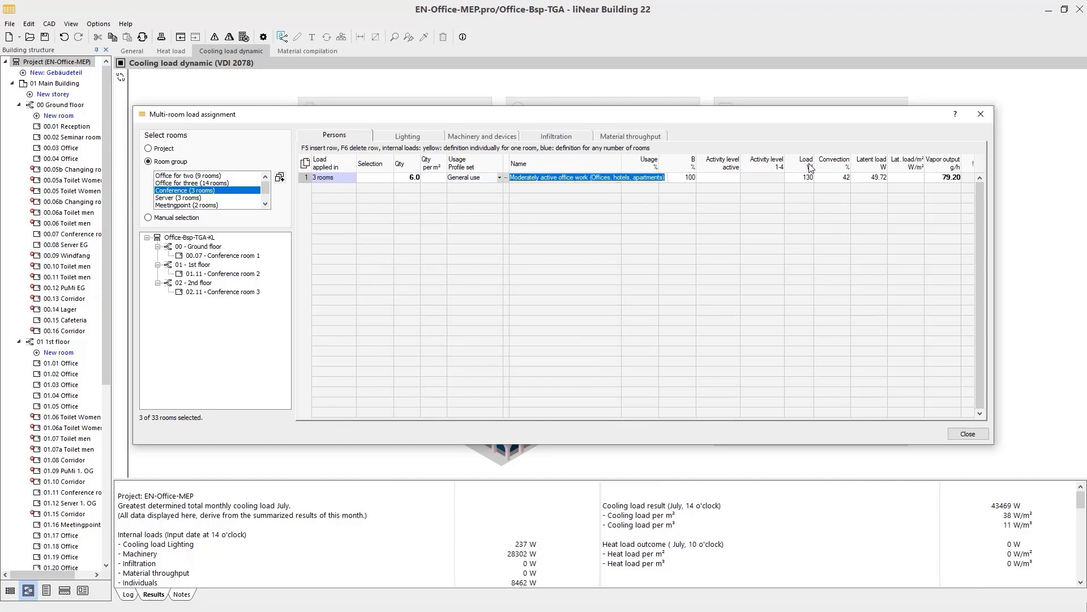
- Add an LED lighting load of 8.00 W/m² to the Conference group
left_click(429, 140)
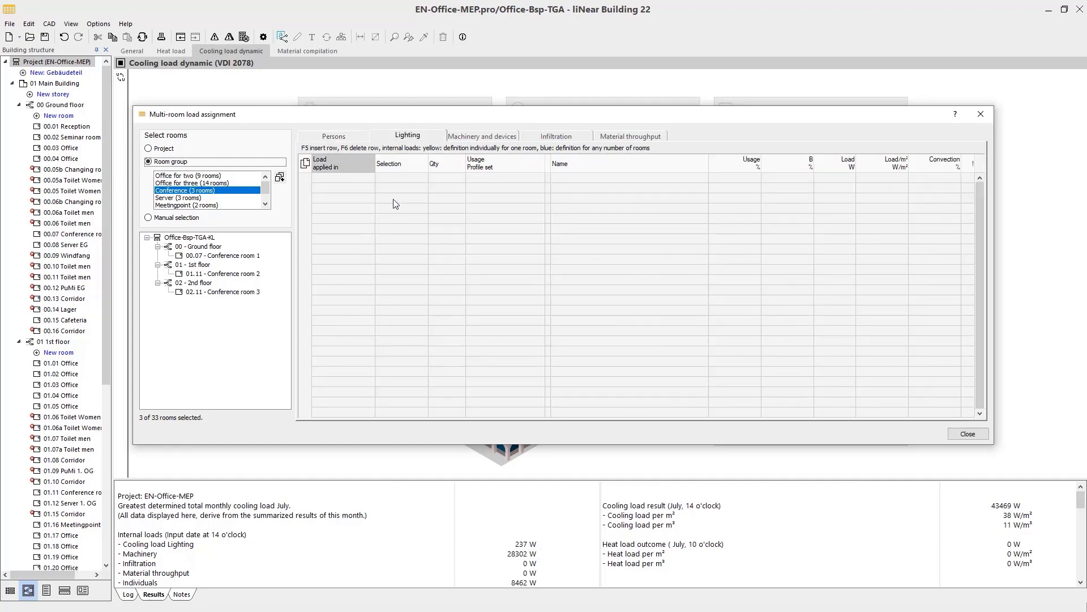
left_click(888, 178)
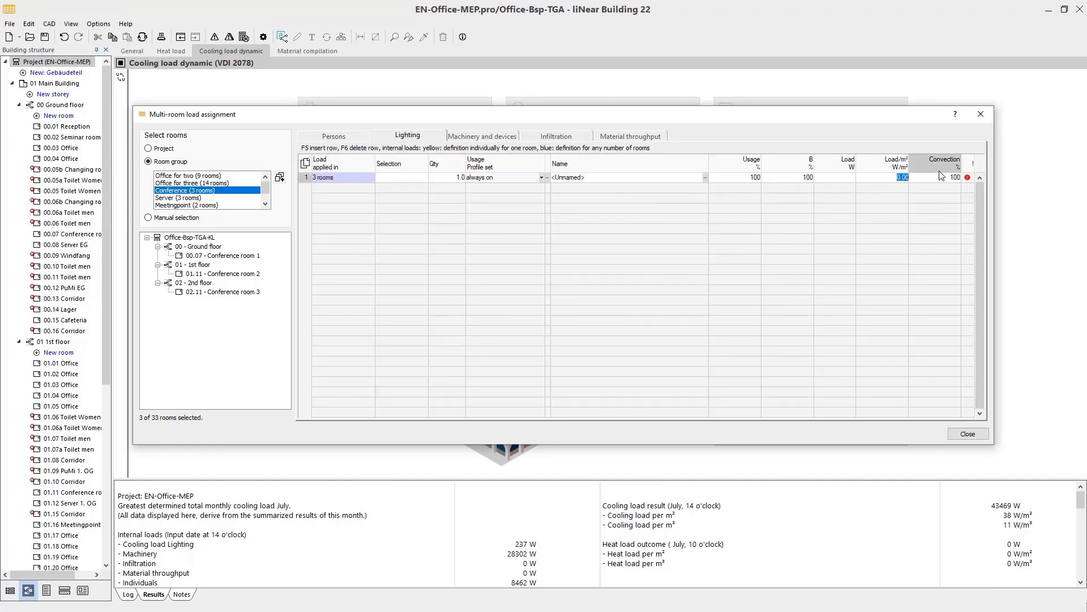
type("8")
left_click(603, 177)
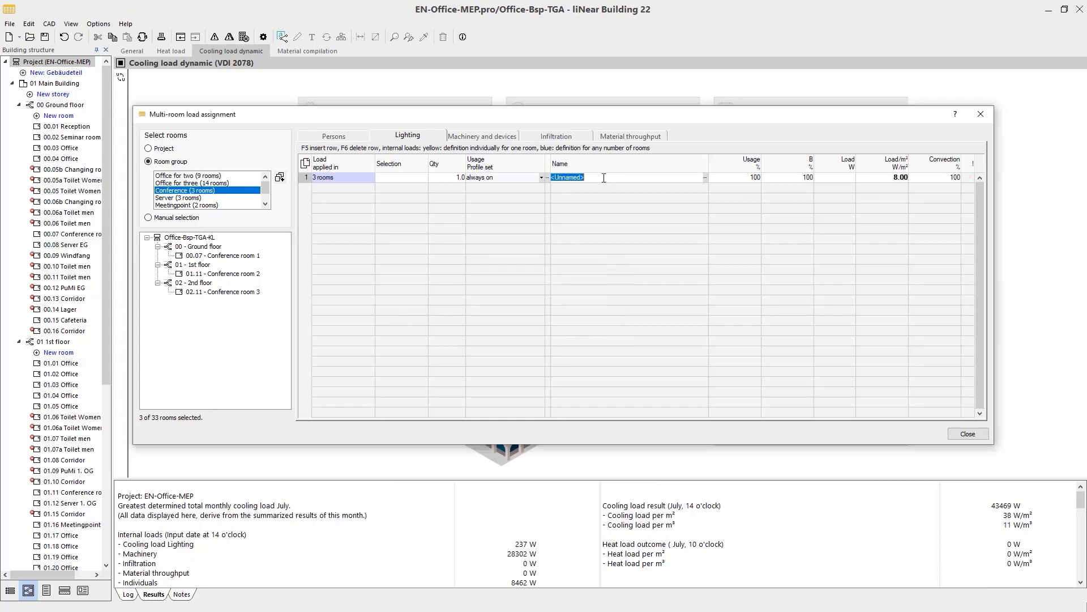
type("LED")
left_click(705, 176)
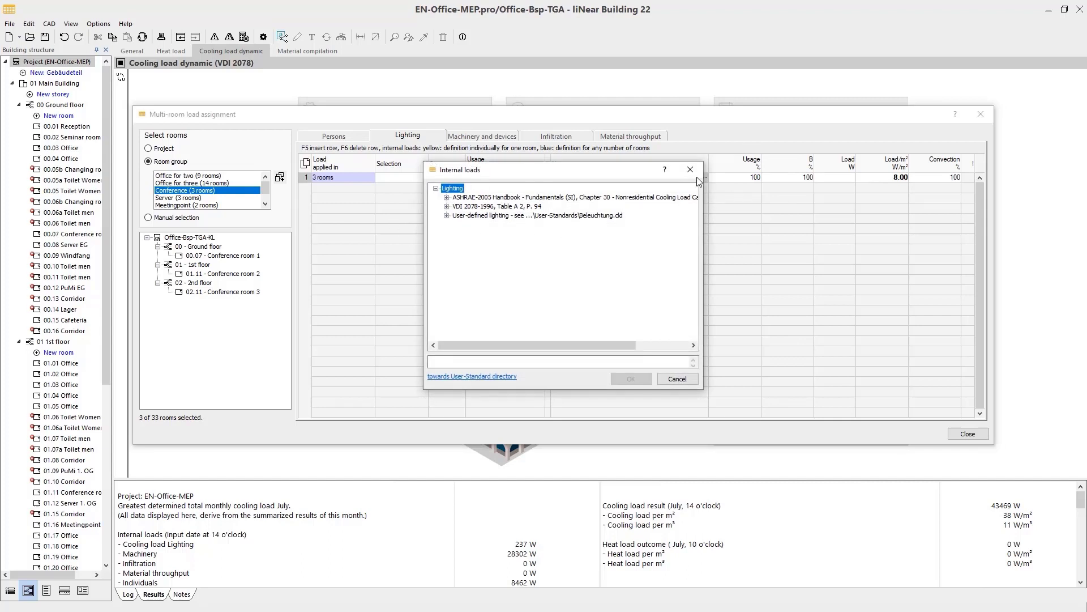
left_click(690, 169)
- Review the Conference group's machinery, infiltration and persons loads
left_click(474, 136)
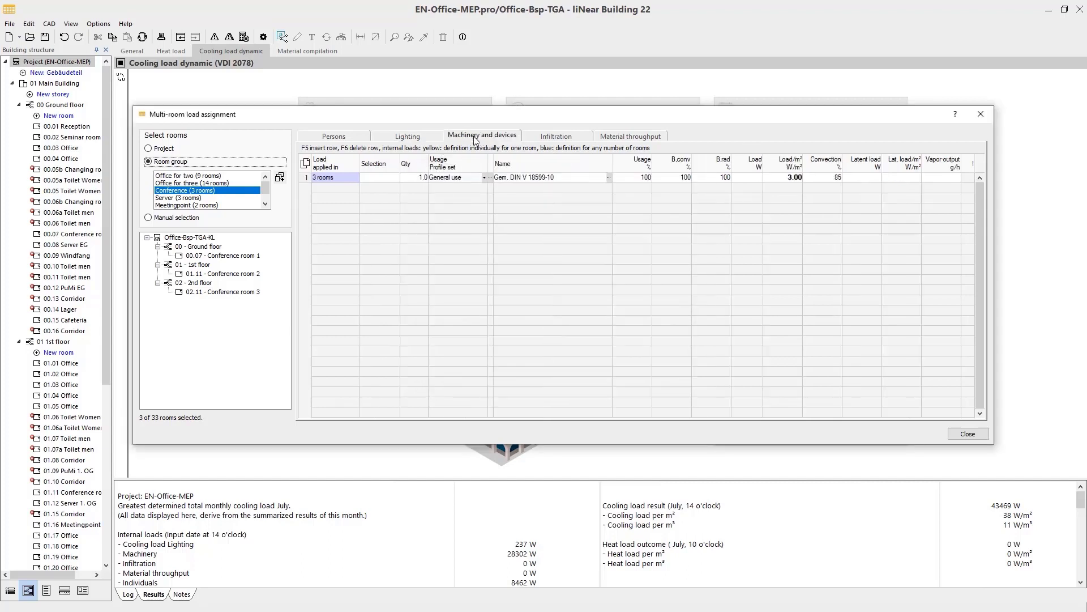
left_click(555, 137)
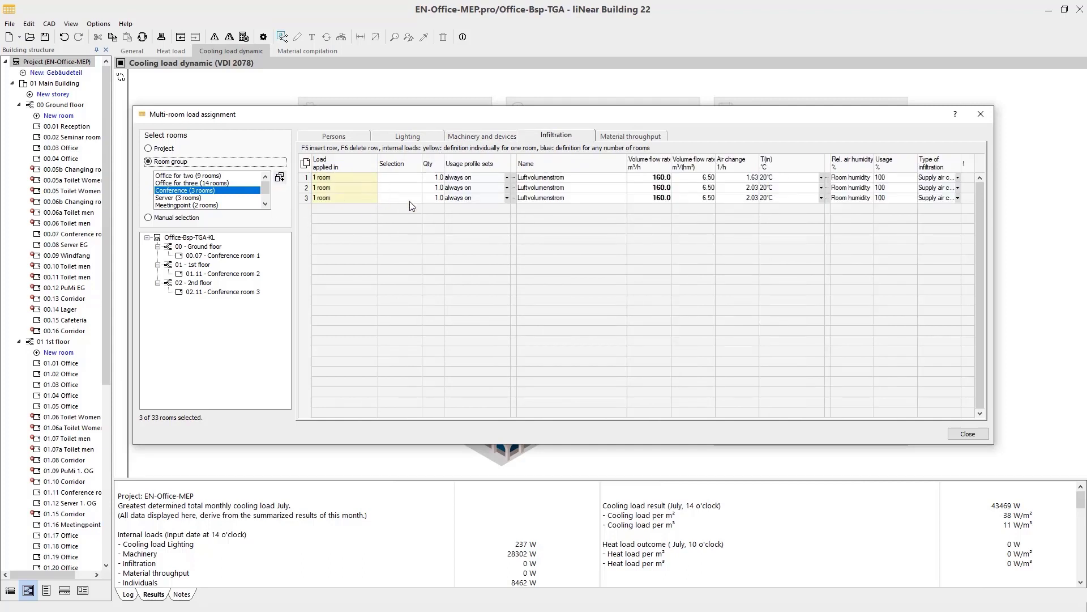
left_click(332, 142)
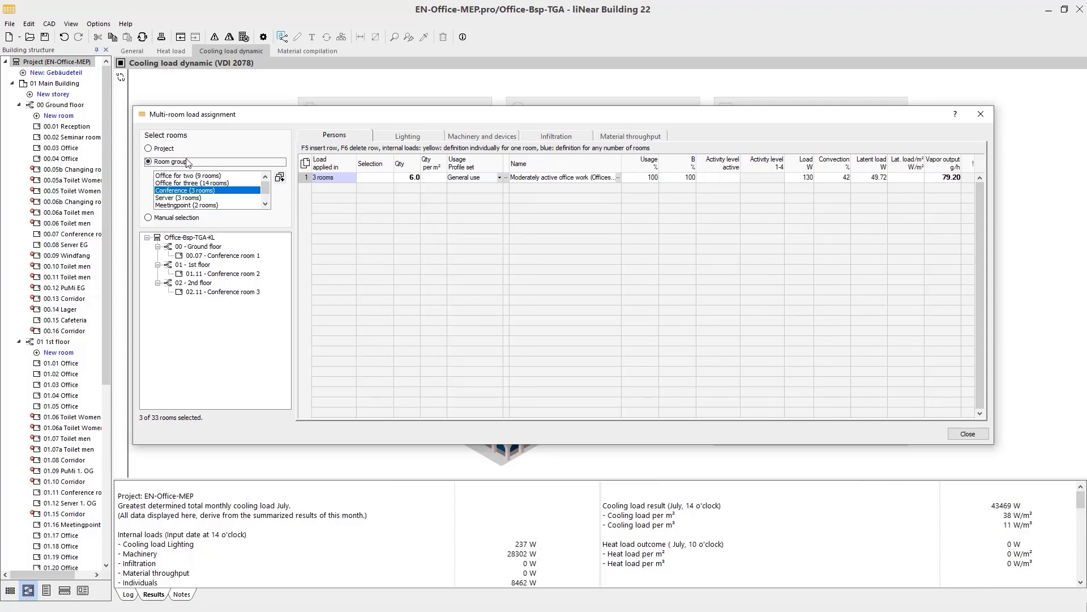
- Finish the assignment and inspect conference room 00.07's persons load: six persons, 780 W
left_click(968, 434)
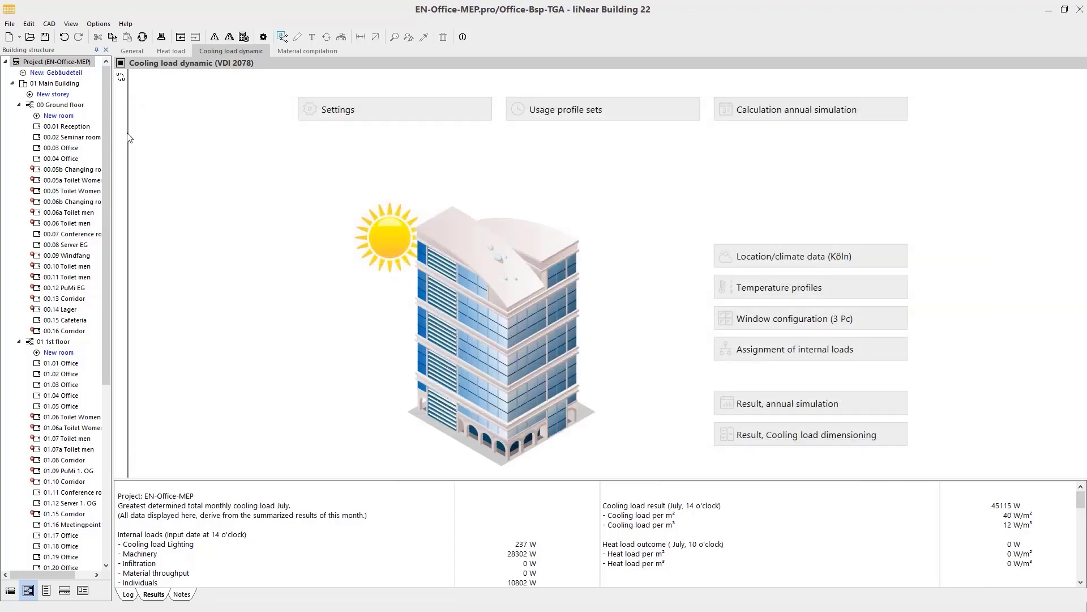
left_click(68, 234)
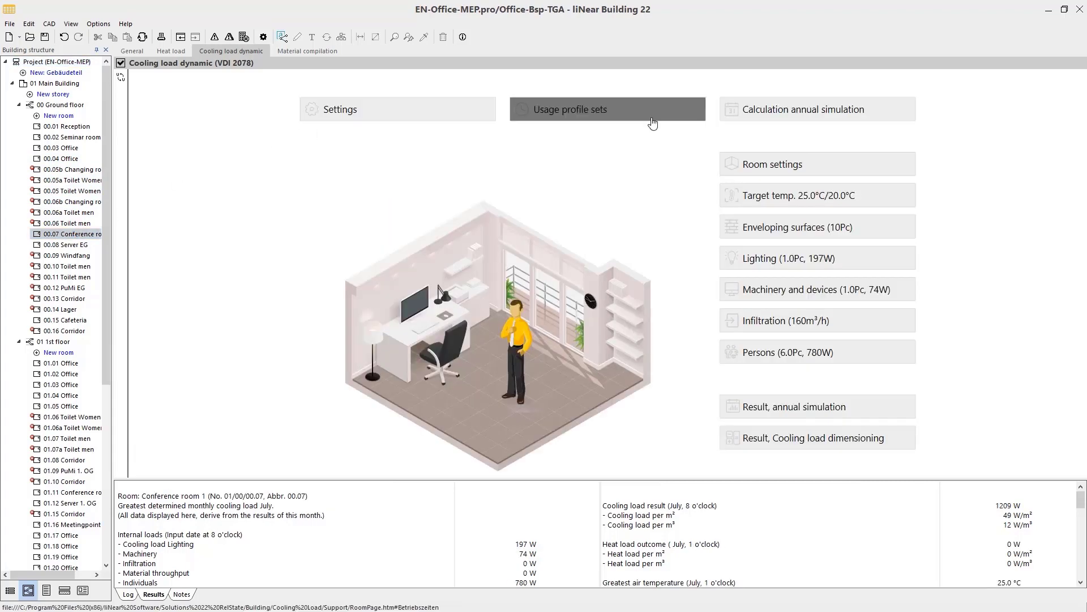
left_click(787, 352)
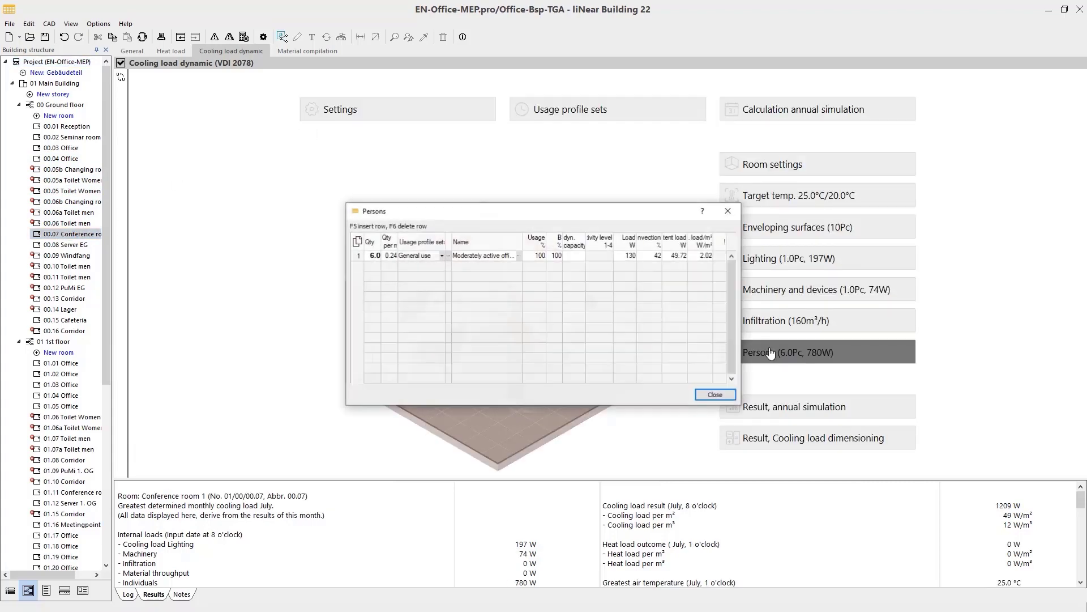
left_click(728, 210)
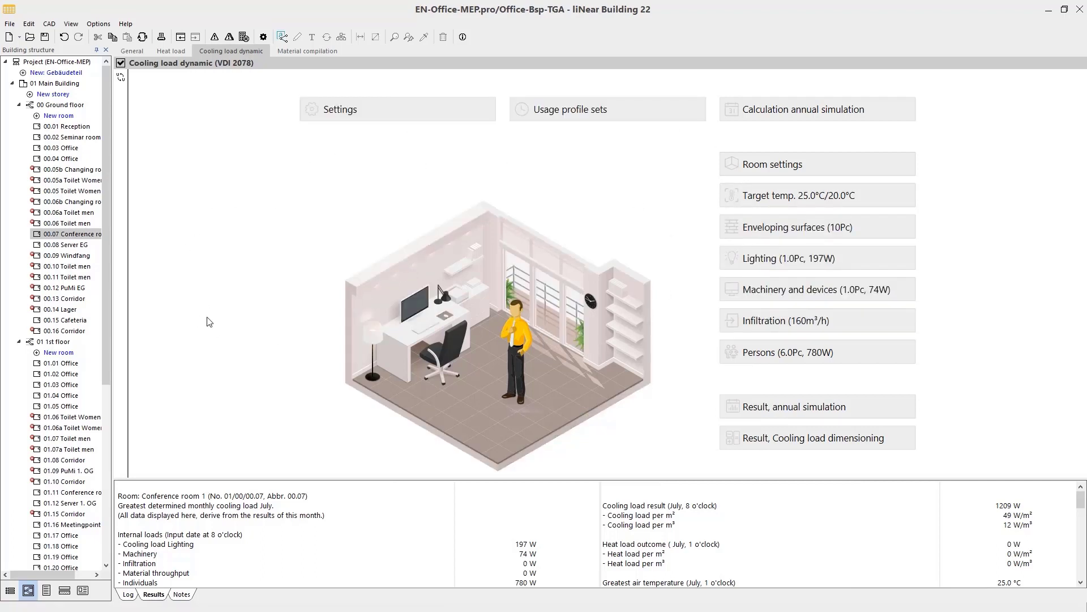
- View cooling load totals for the project, 00.01 Reception and the ground floor (12694 W)
left_click(55, 62)
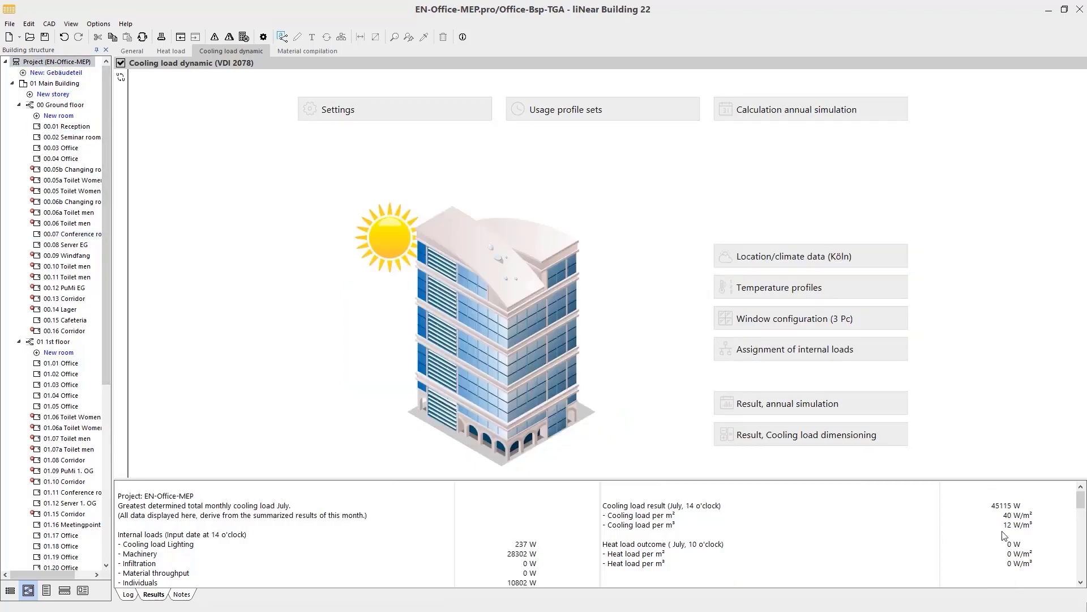
left_click(65, 126)
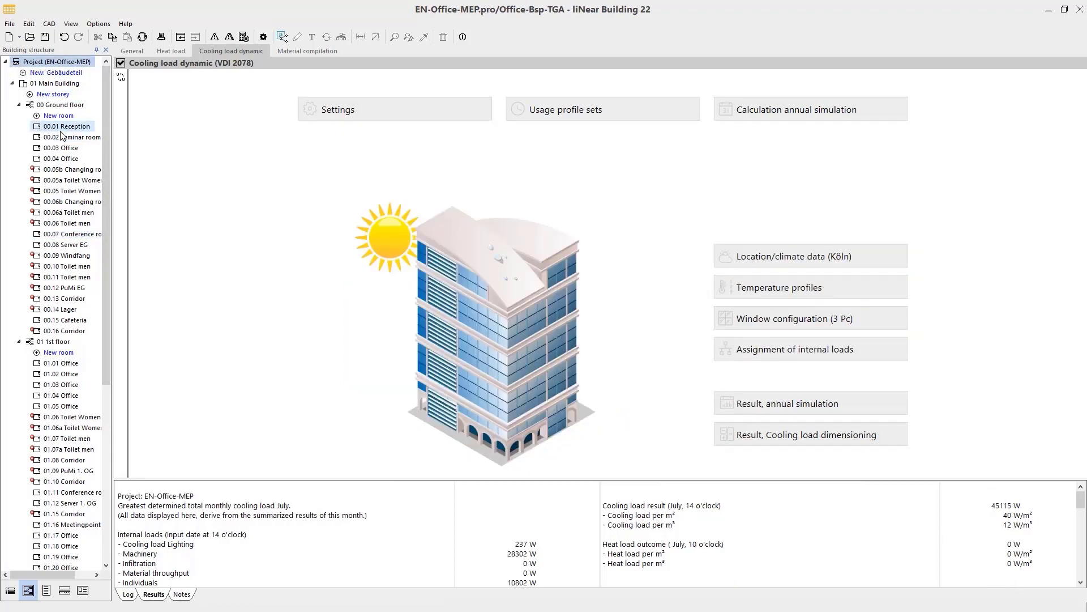
left_click(61, 105)
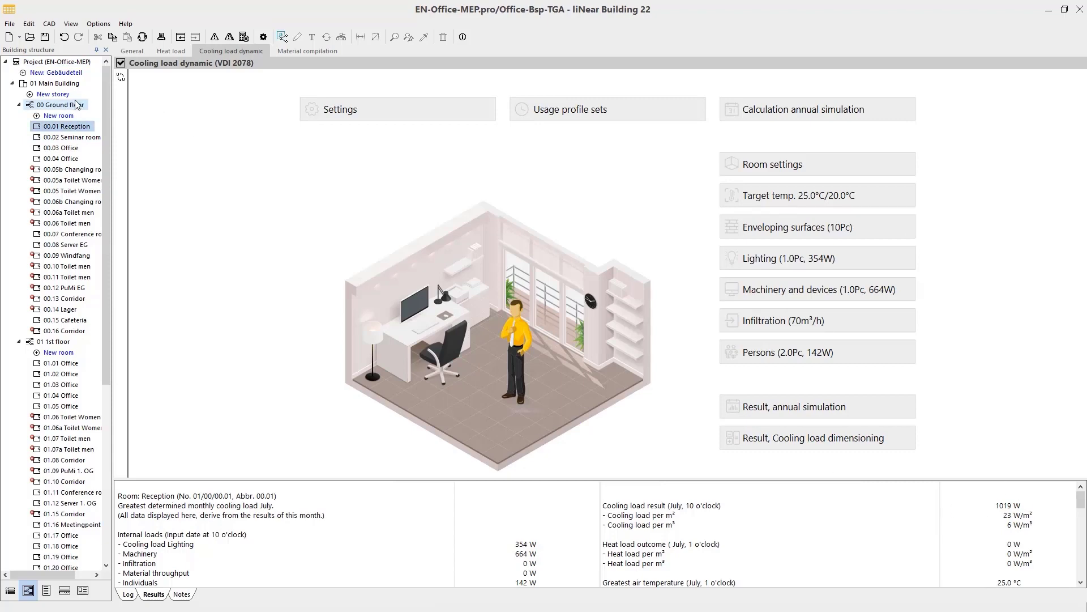
left_click(788, 433)
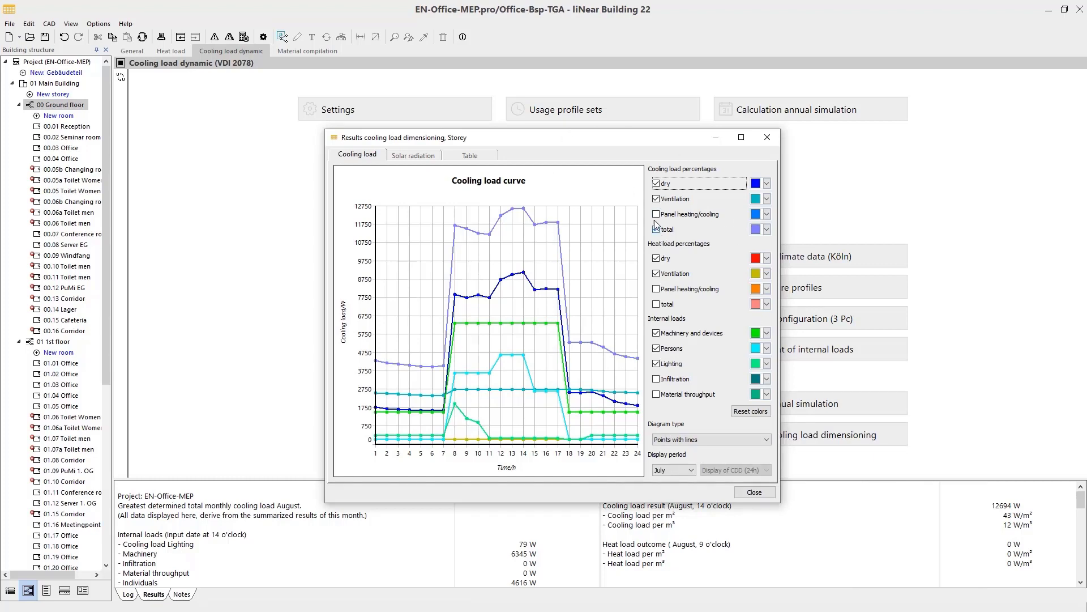
left_click(656, 348)
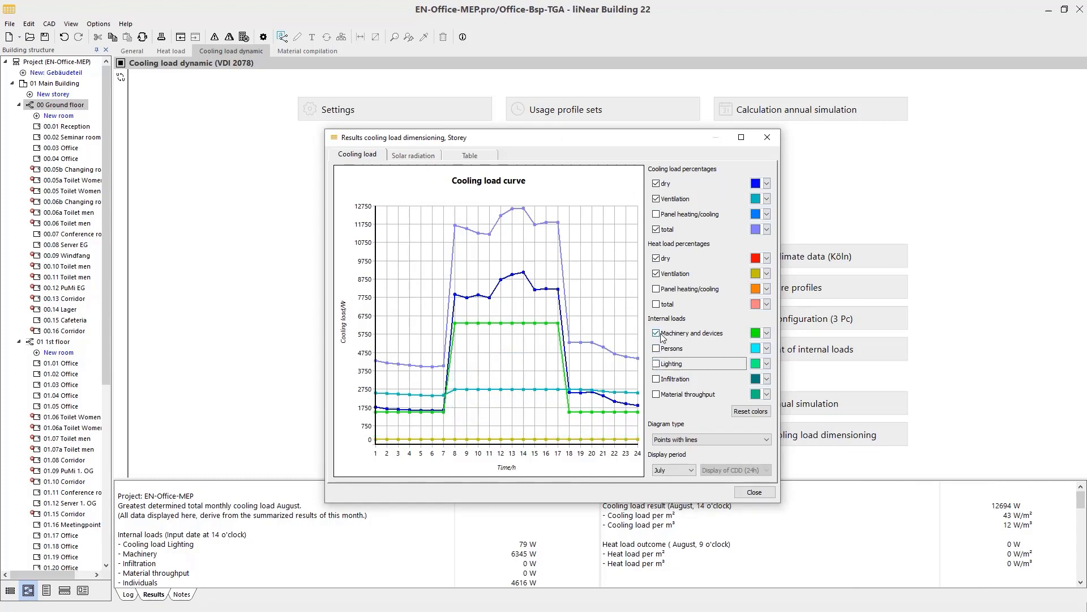
left_click(656, 333)
left_click(655, 259)
left_click(656, 273)
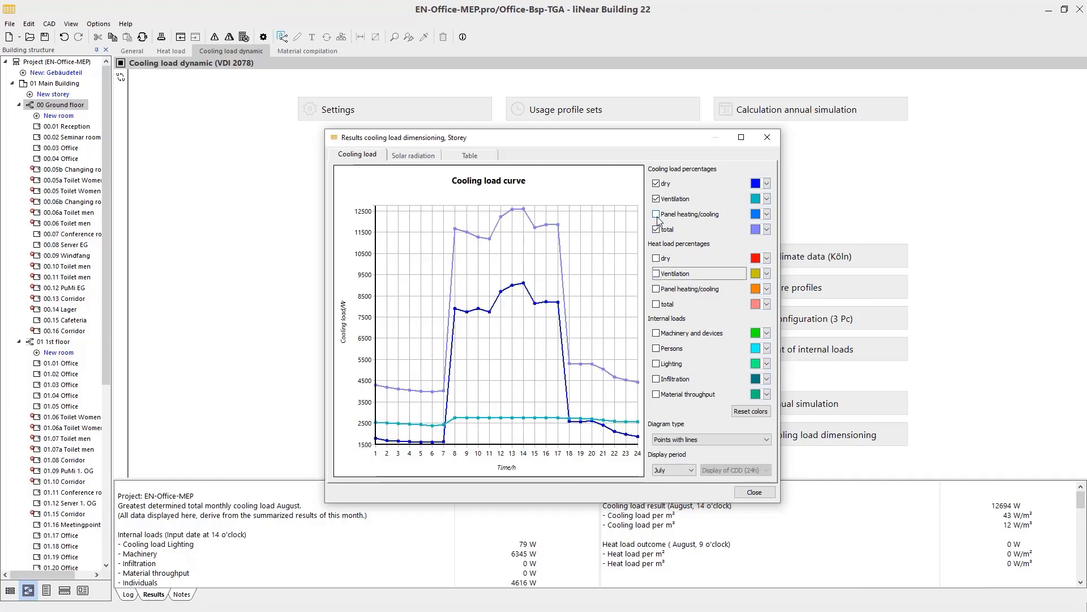
left_click(657, 198)
left_click(656, 200)
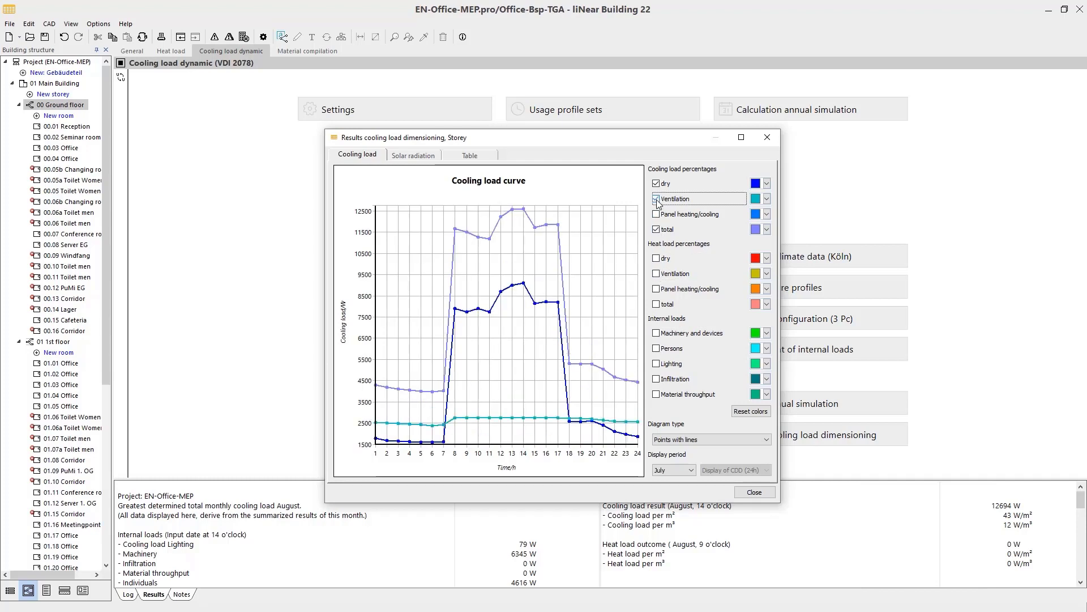
left_click(655, 333)
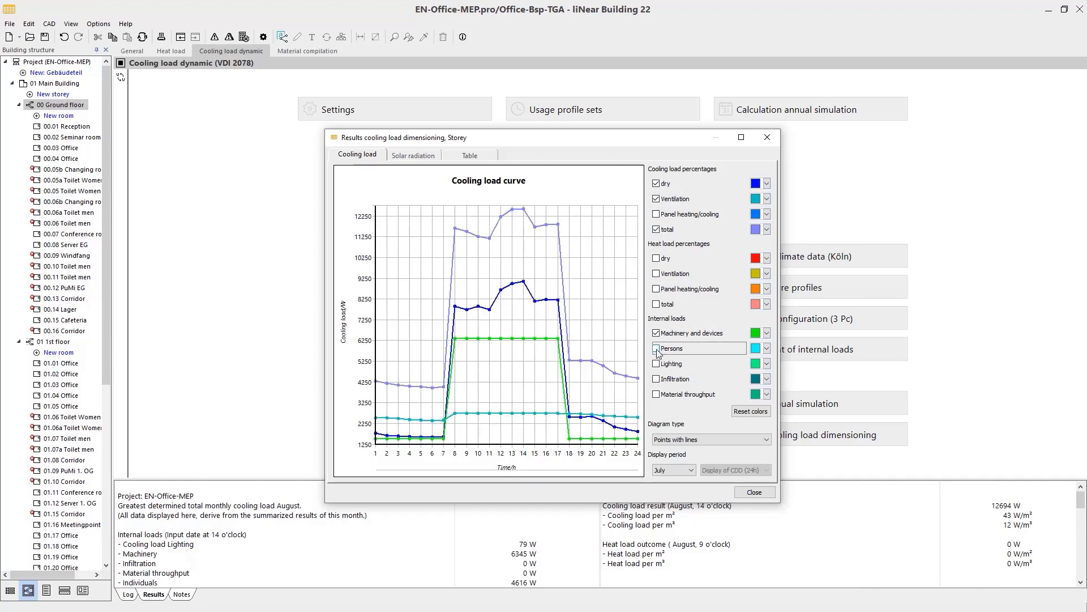
left_click(656, 364)
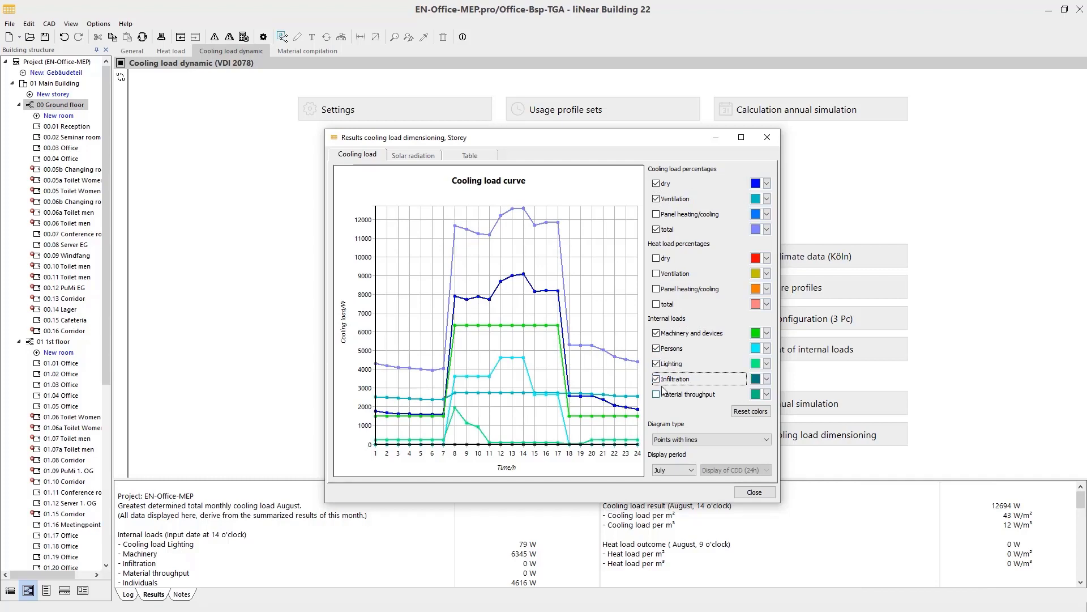
left_click(414, 155)
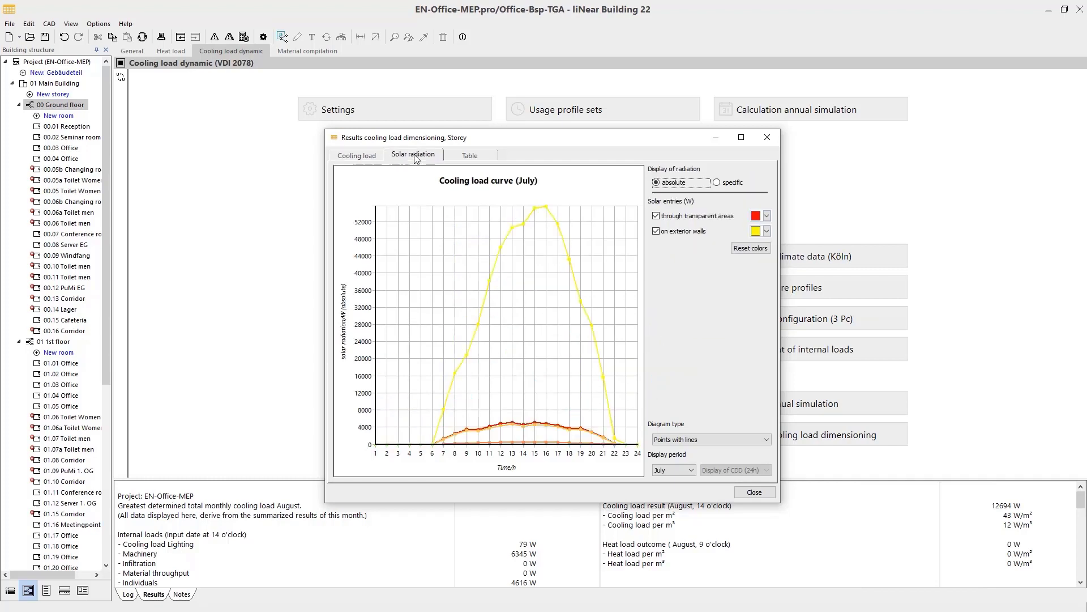
left_click(479, 157)
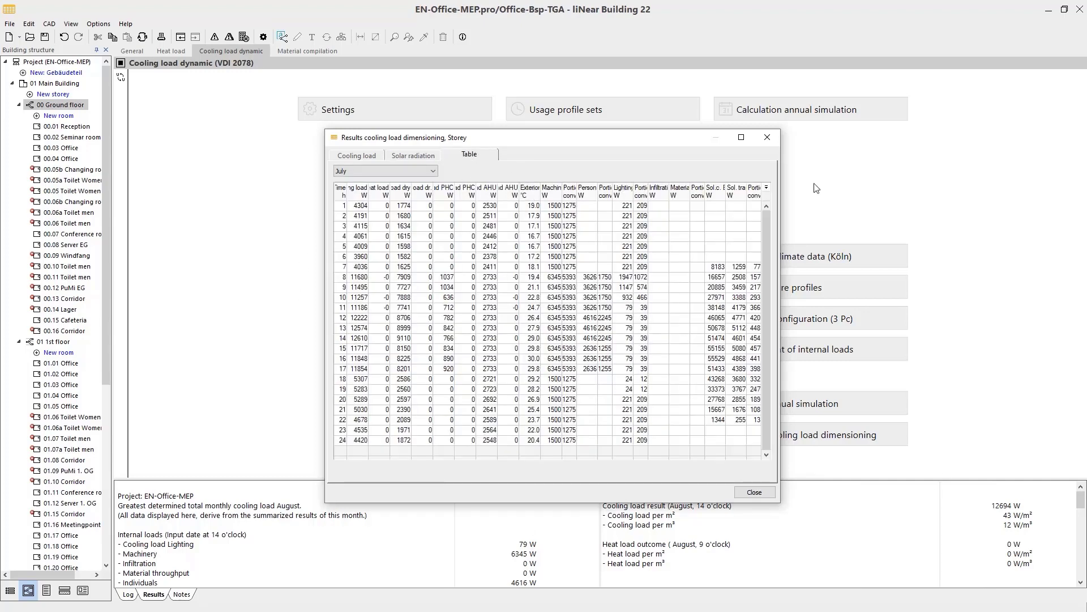
left_click(754, 492)
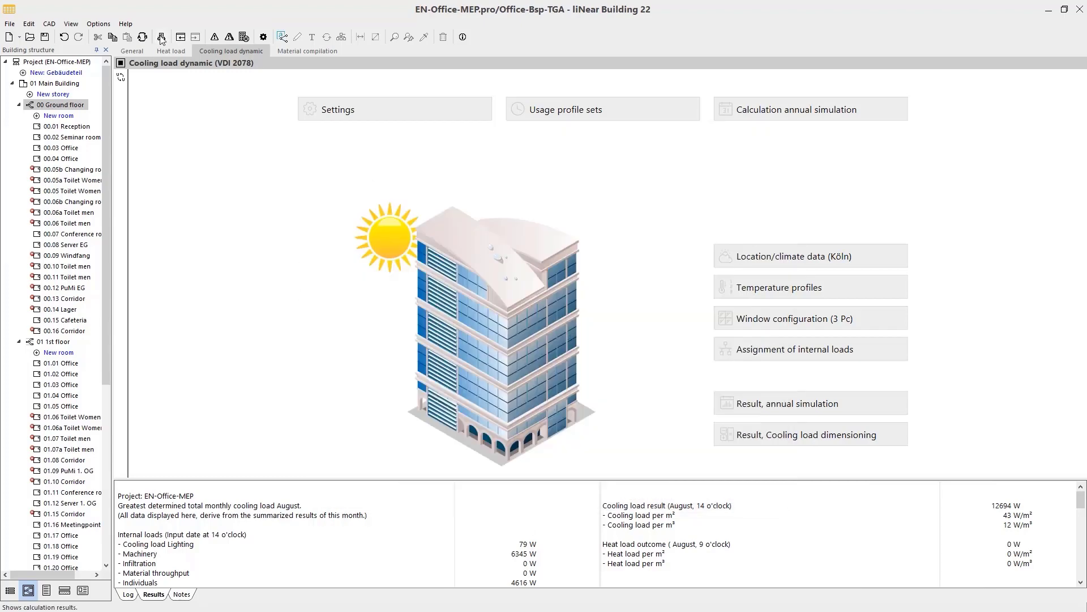
left_click(161, 37)
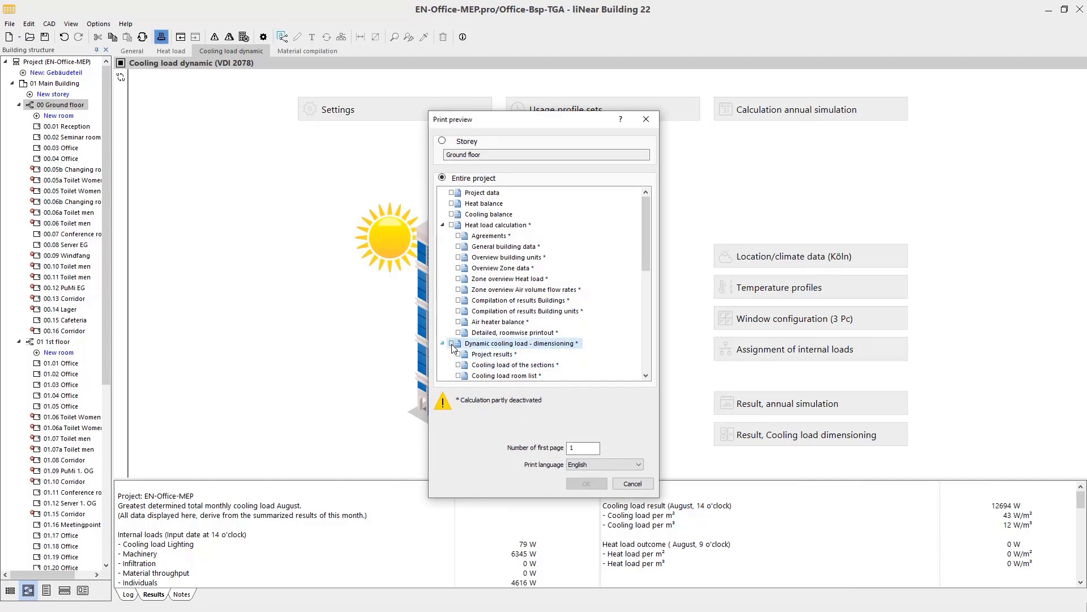
left_click(586, 483)
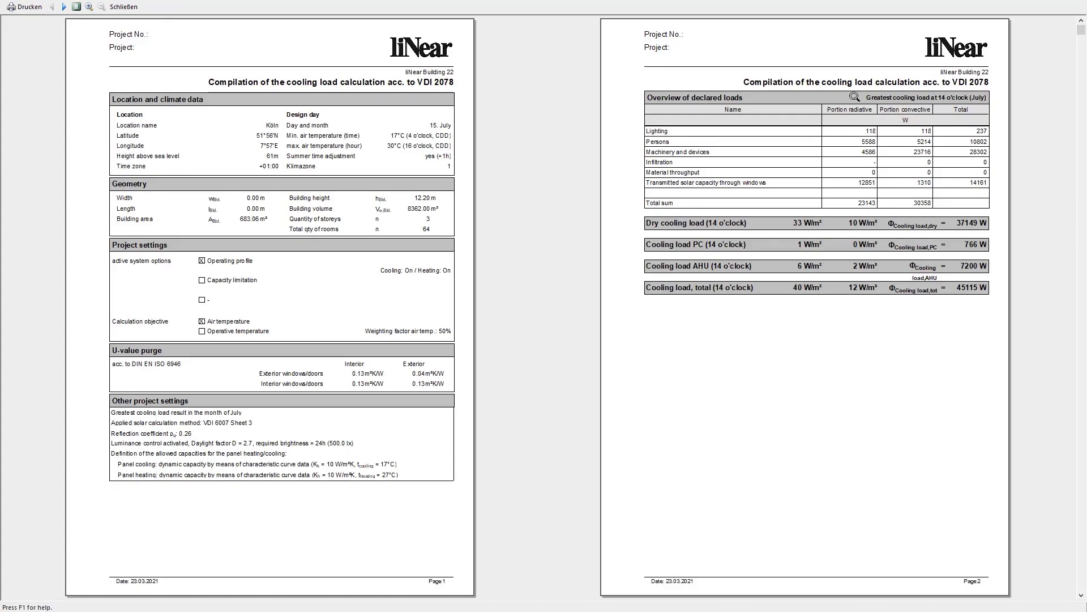
left_click(65, 7)
left_click(65, 7)
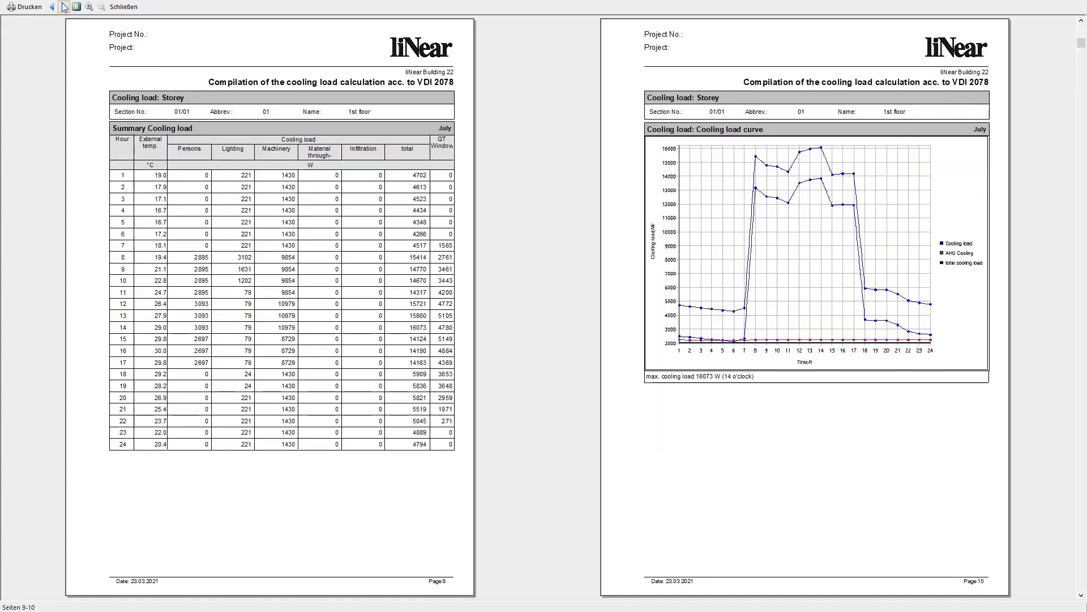
left_click(64, 6)
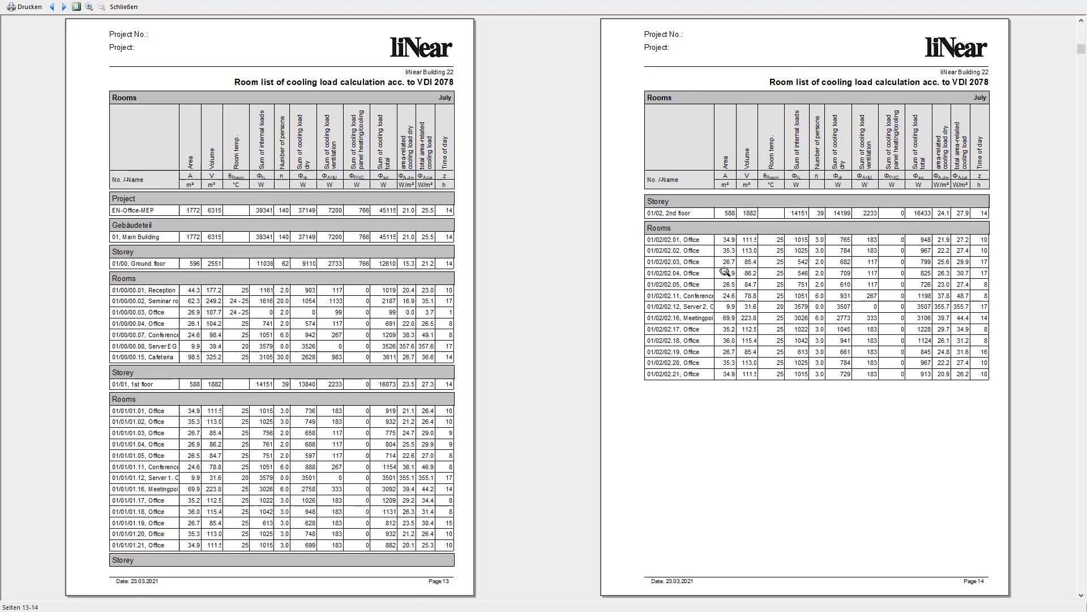
left_click(64, 7)
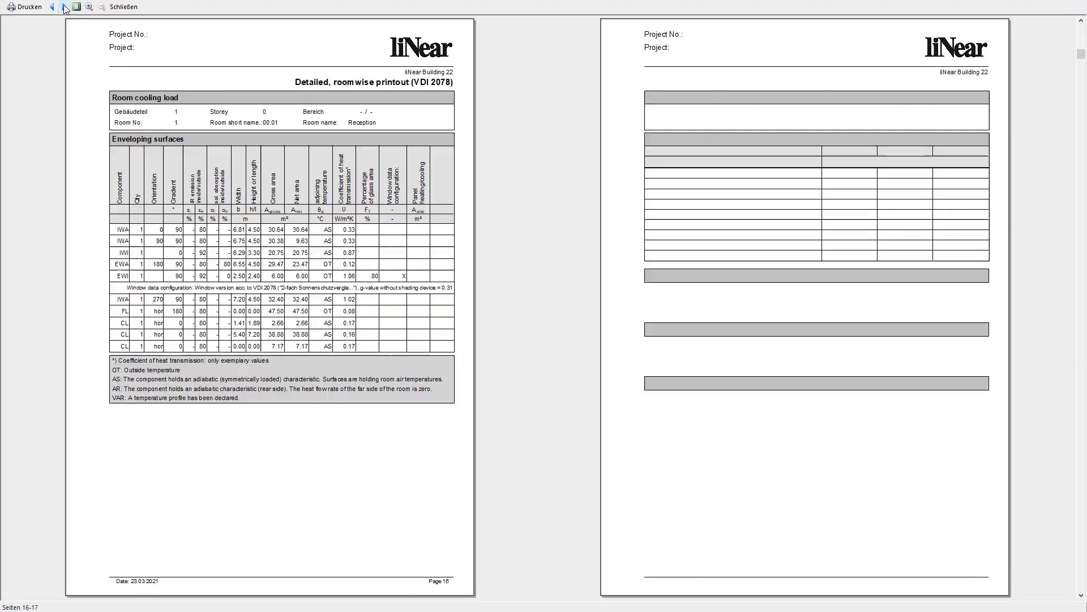
left_click(65, 7)
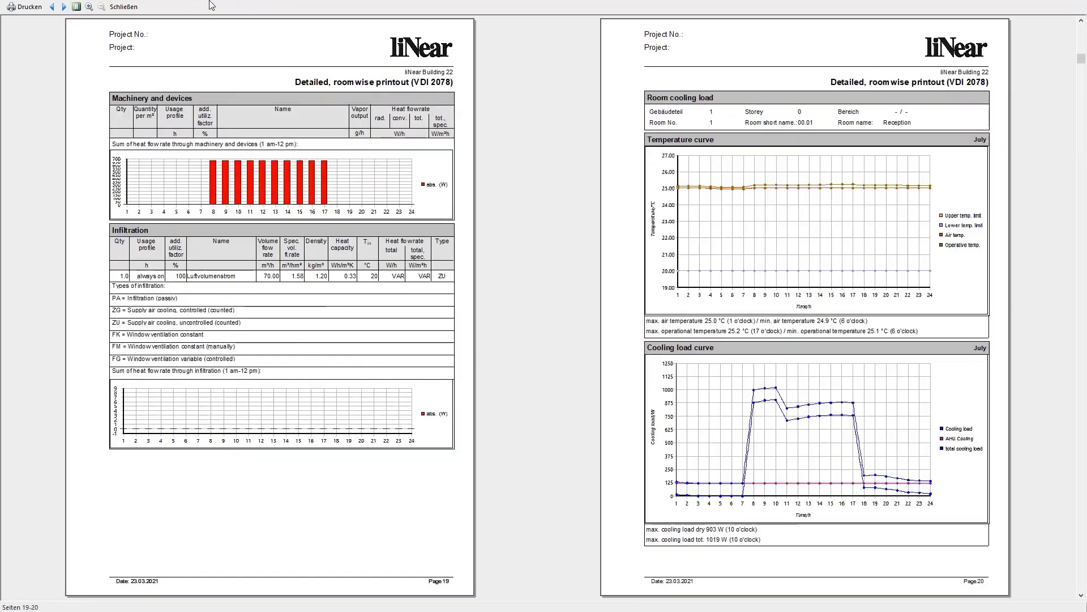
left_click(115, 6)
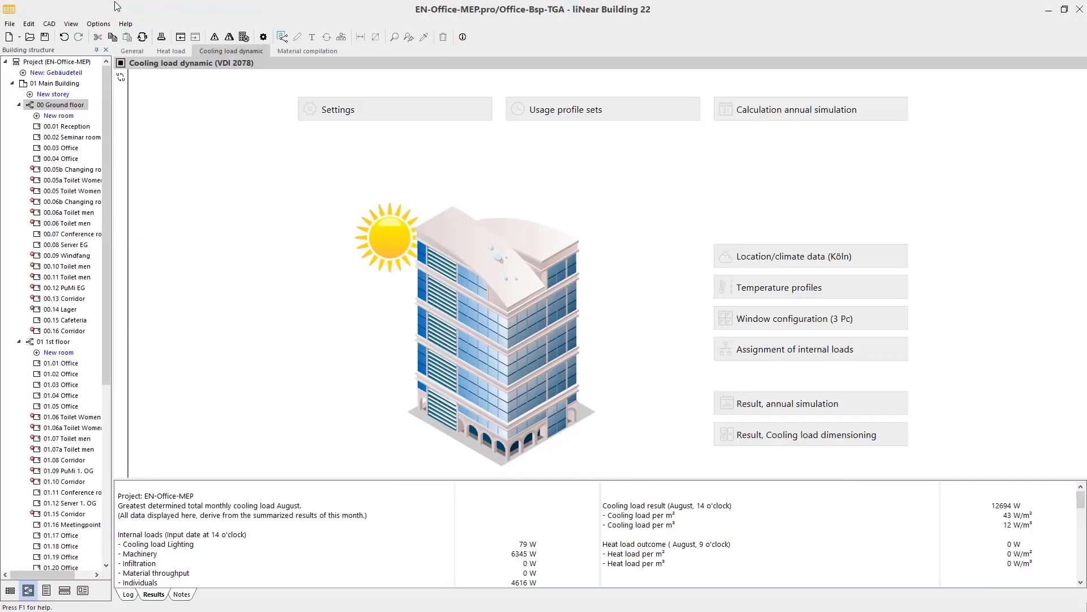
left_click(774, 407)
left_click(411, 155)
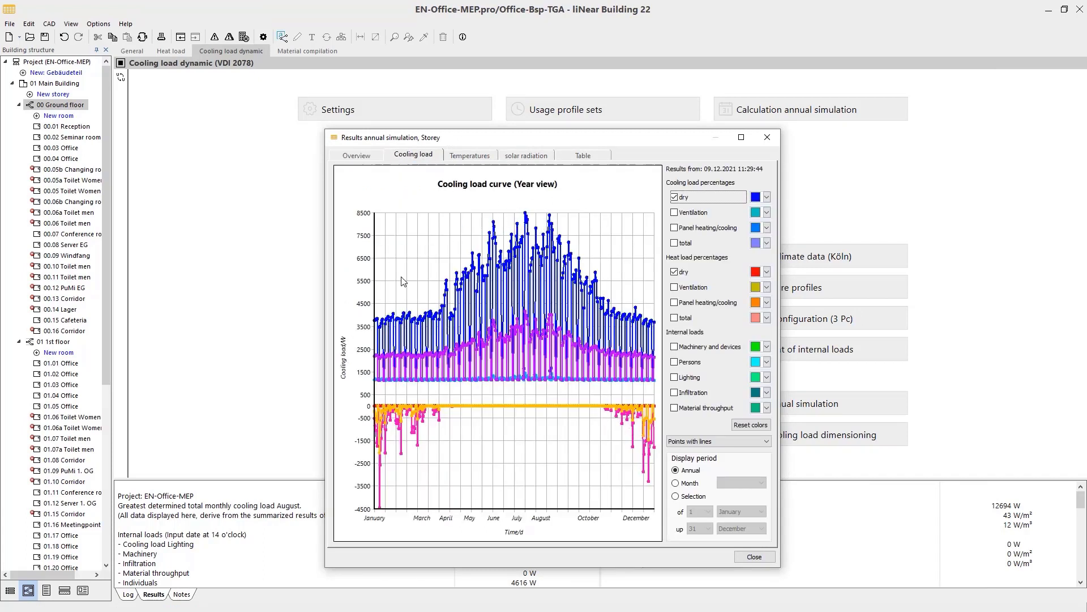
left_click(358, 157)
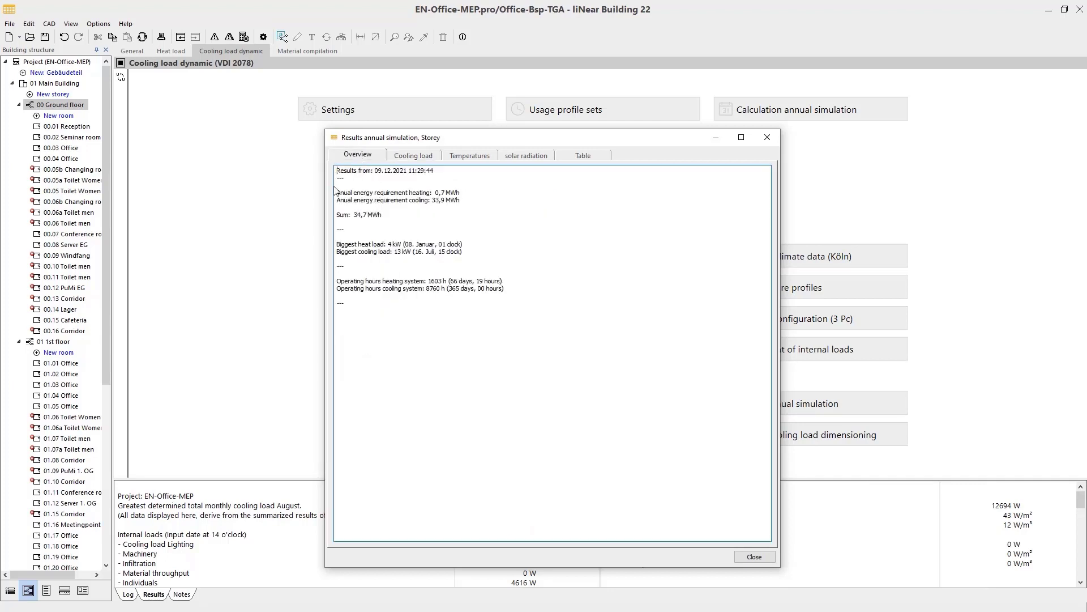
left_click_drag(338, 191, 467, 198)
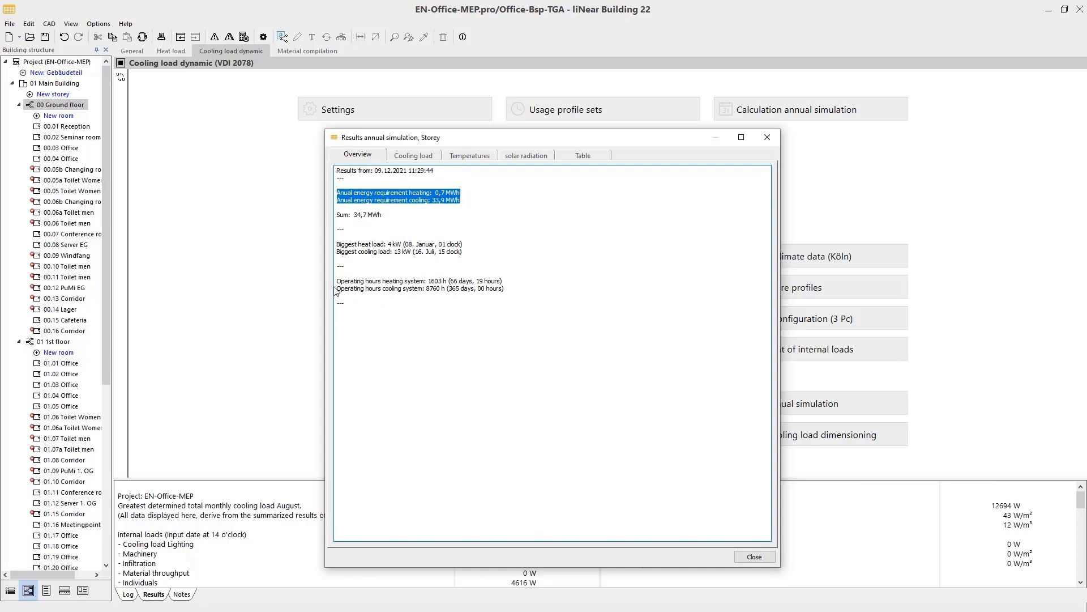
left_click_drag(337, 279, 536, 289)
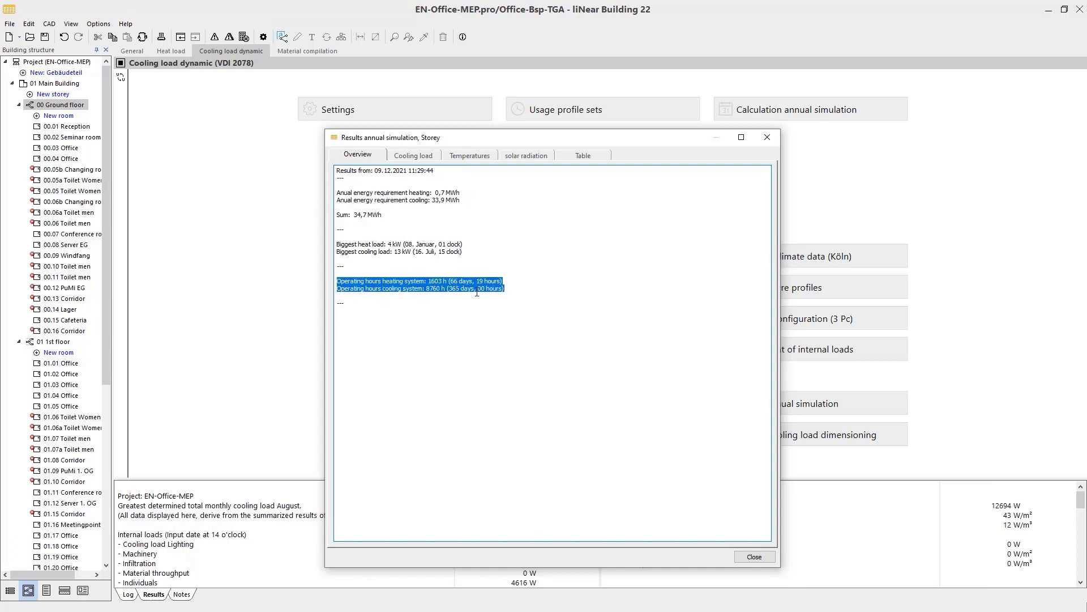
left_click(507, 293)
left_click(767, 137)
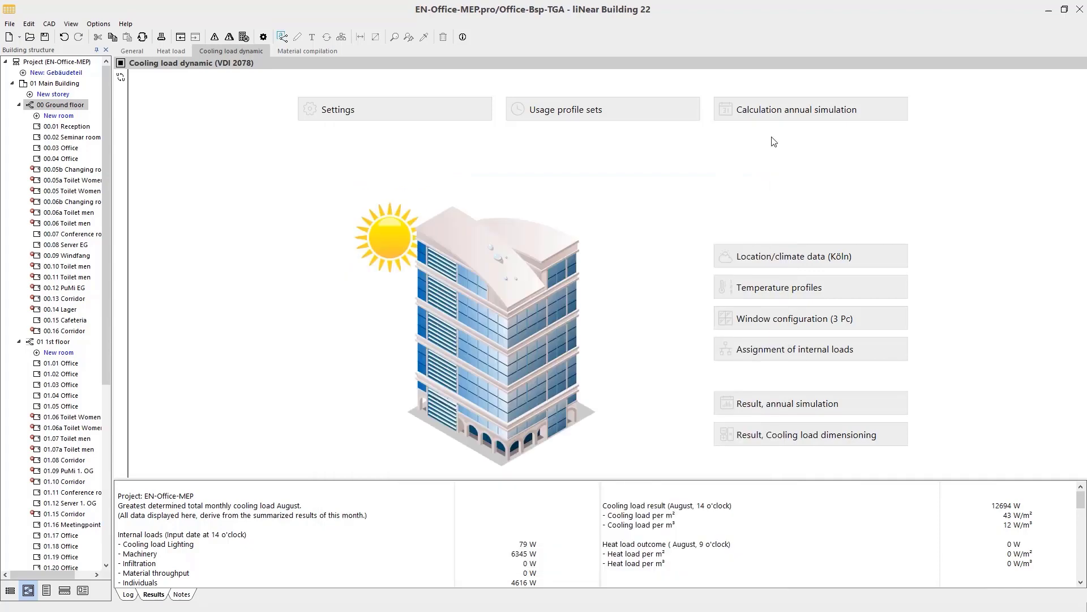